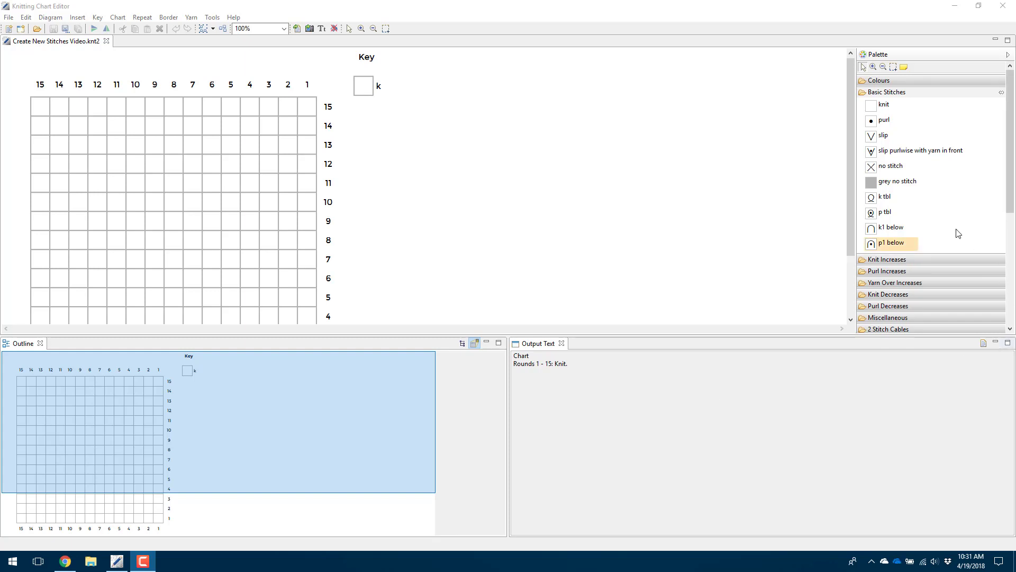
# View the Atlas Knits Dot English 2 user library from the stitch library preferences, leaving the preferences closed.
pyautogui.click(212, 17)
pyautogui.click(236, 30)
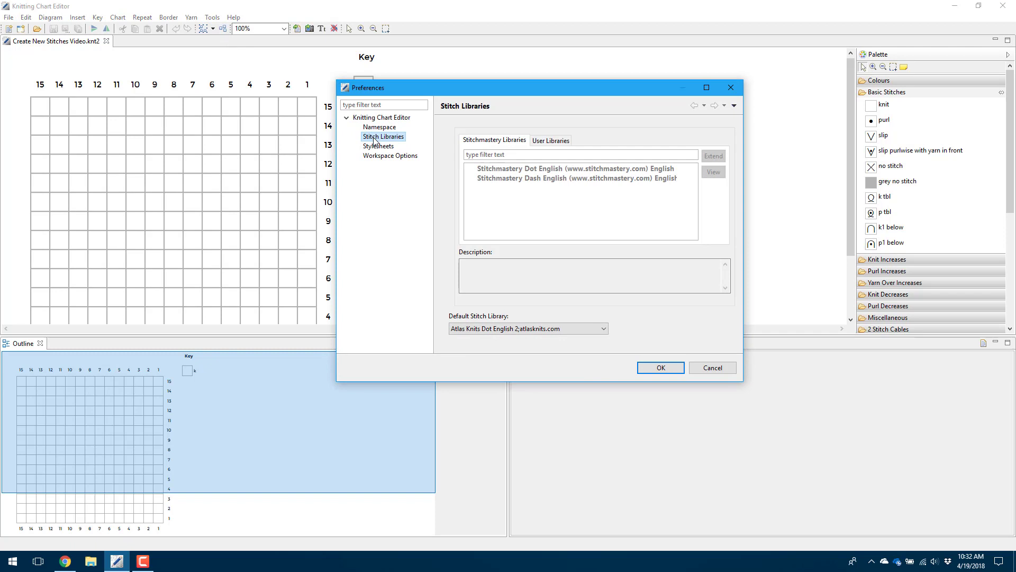
pyautogui.click(550, 141)
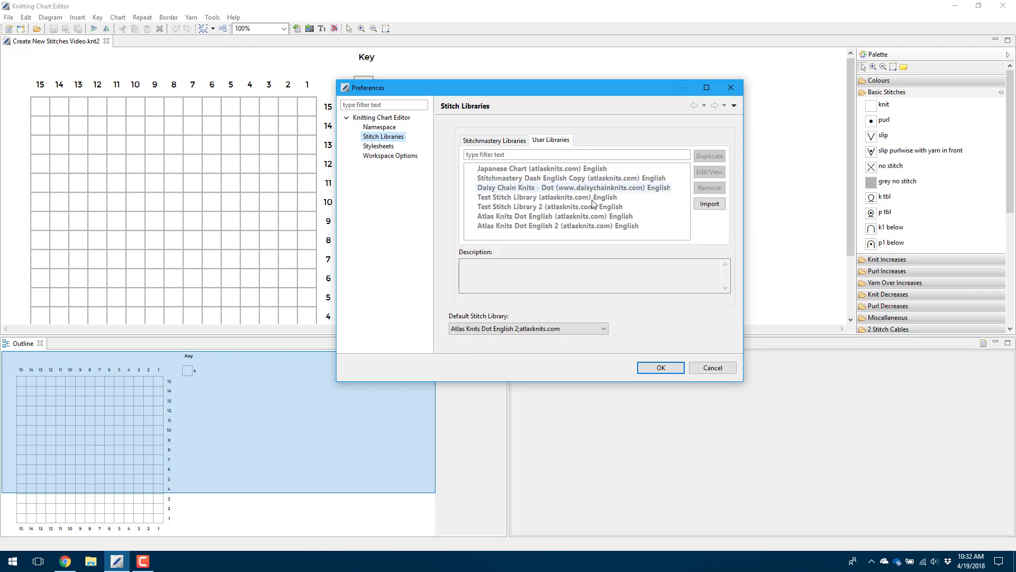
pyautogui.click(582, 226)
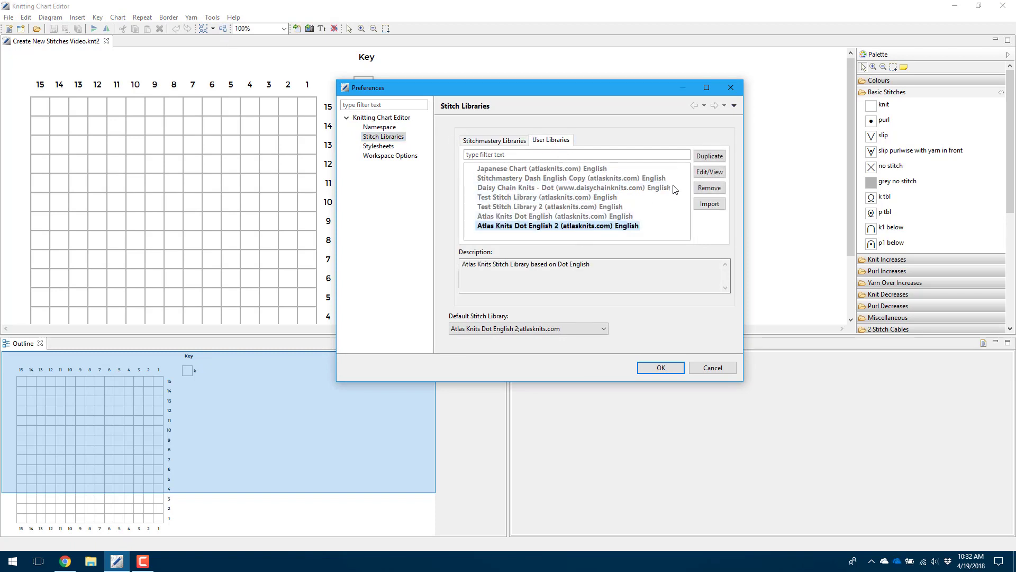
pyautogui.click(710, 172)
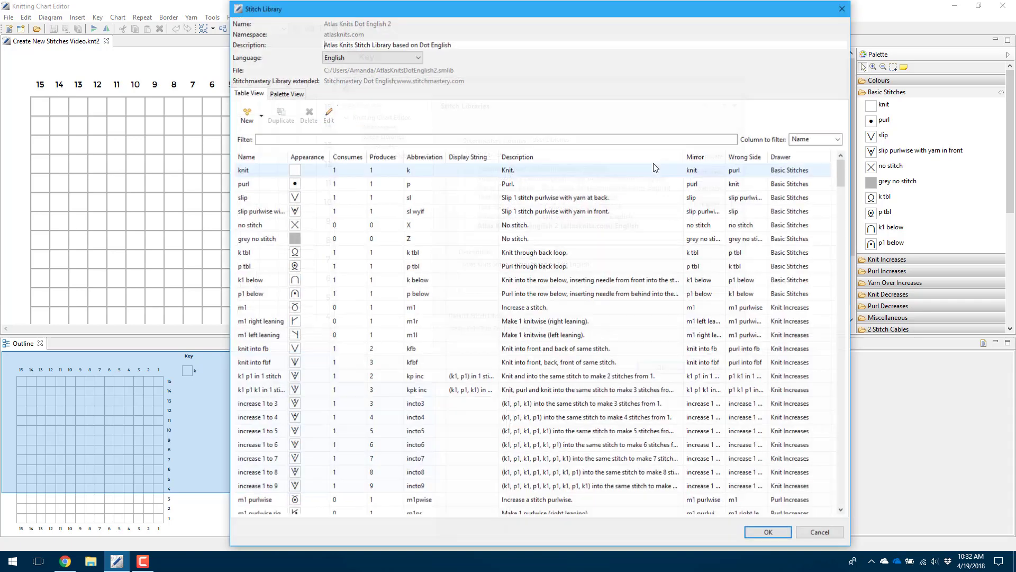
pyautogui.click(845, 8)
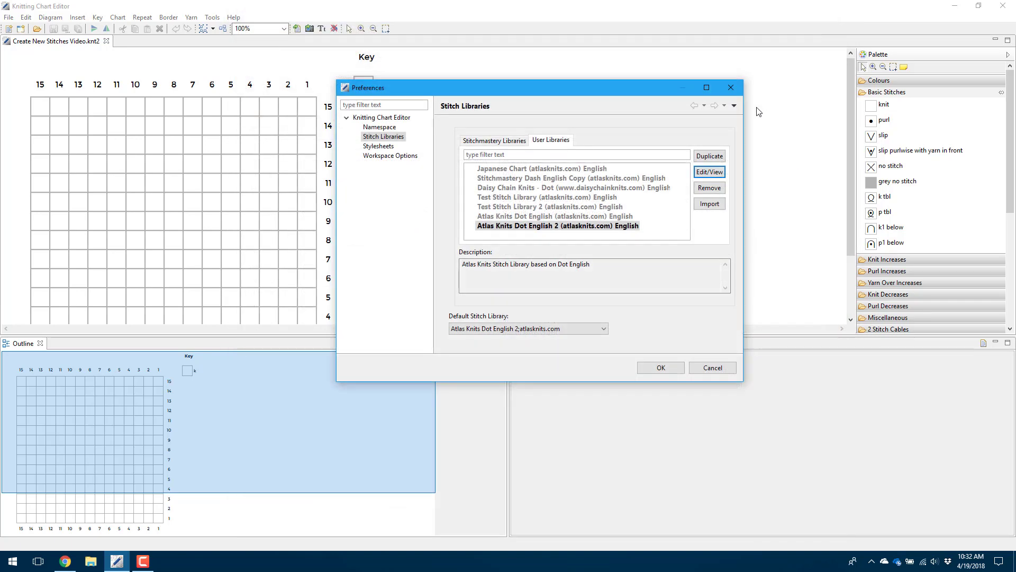
pyautogui.click(730, 88)
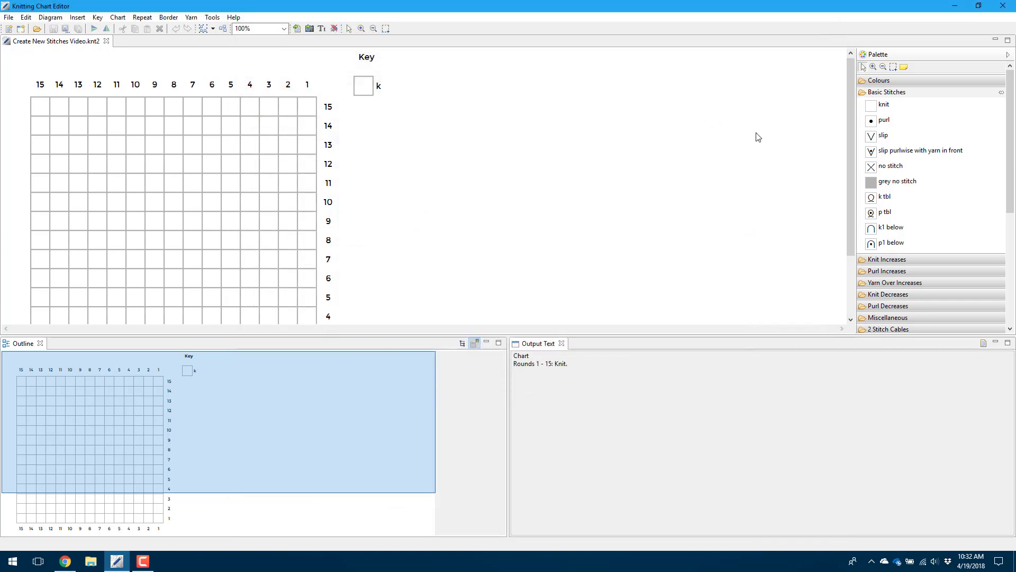
# Open the stitch library for customization from the knit stitch in the palette and start a new stitch.
pyautogui.rightClick(898, 111)
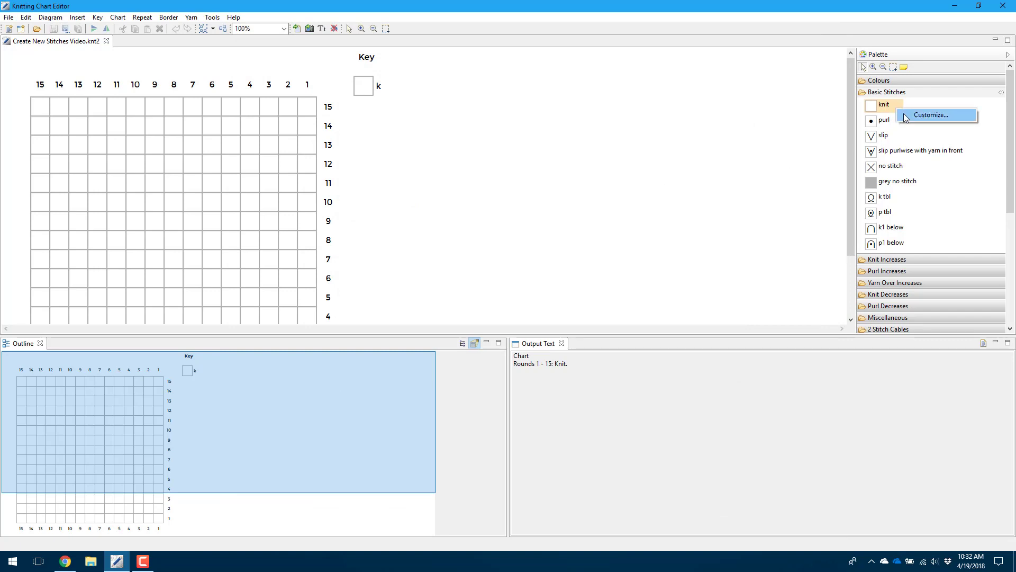
pyautogui.click(931, 115)
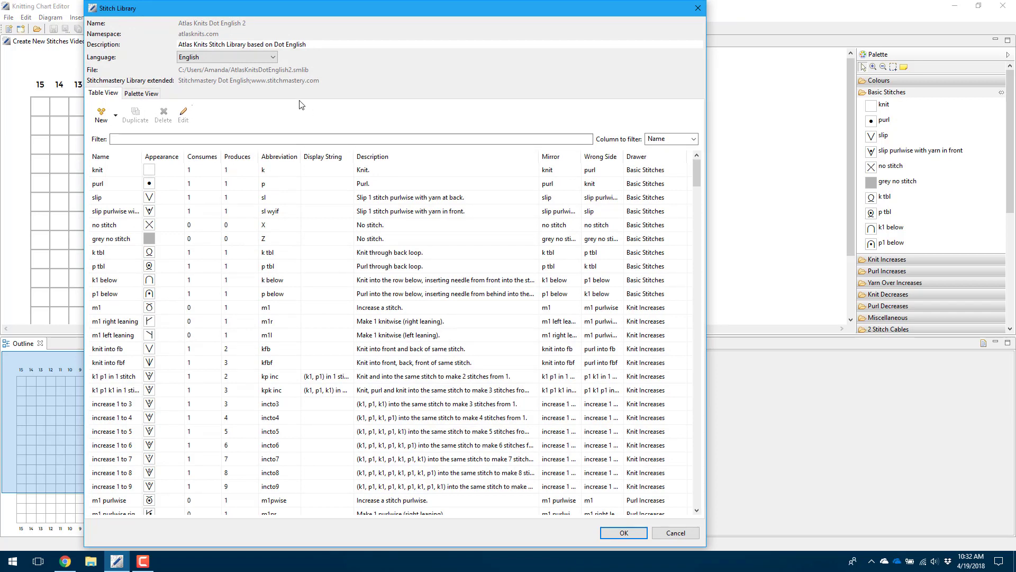
pyautogui.click(102, 117)
pyautogui.click(113, 137)
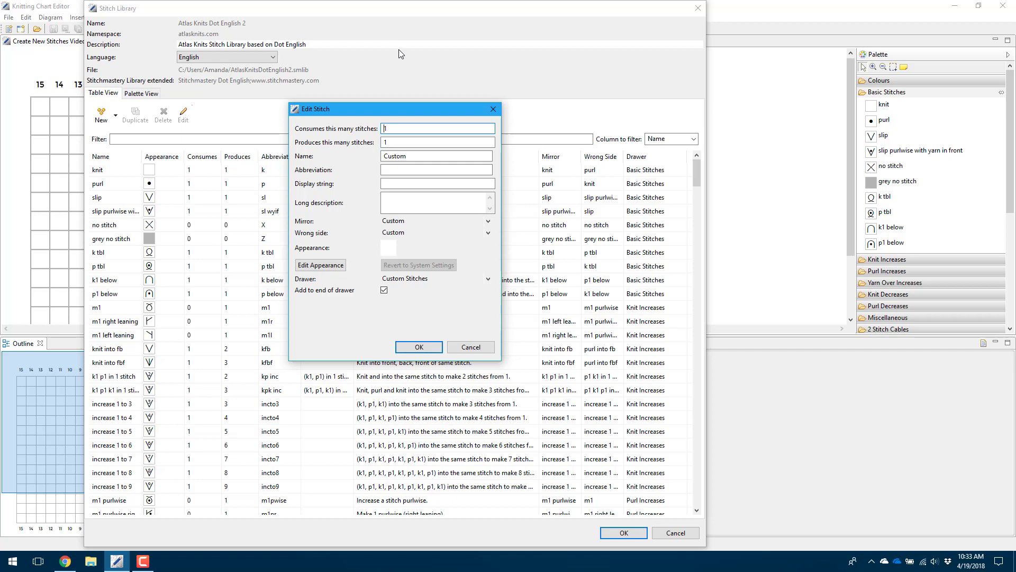
# Set the new stitch to consume 4 stitches and produce 4 stitches.
pyautogui.doubleClick(393, 128)
pyautogui.write('4')
pyautogui.press('Tab')
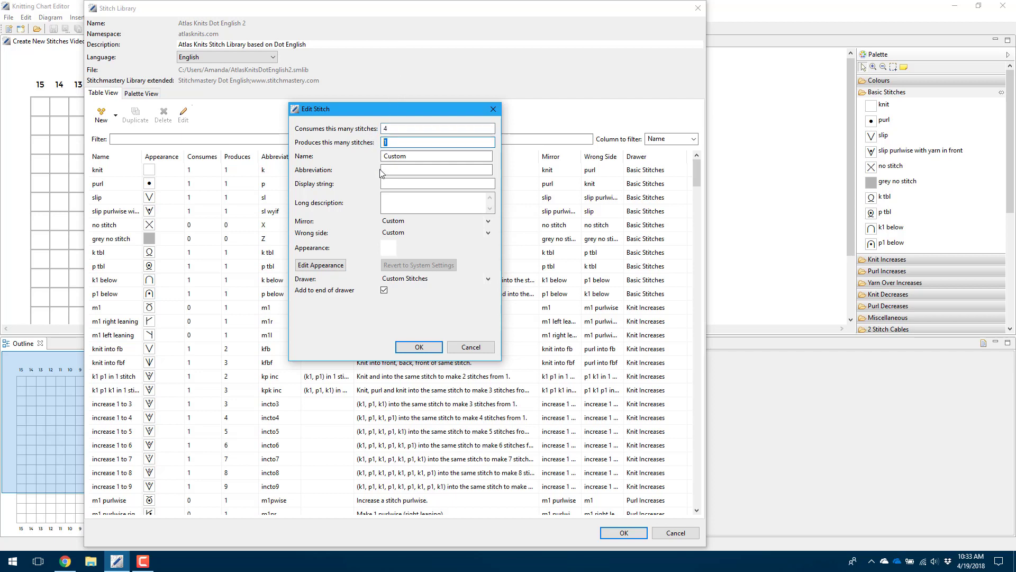
pyautogui.press('Tab')
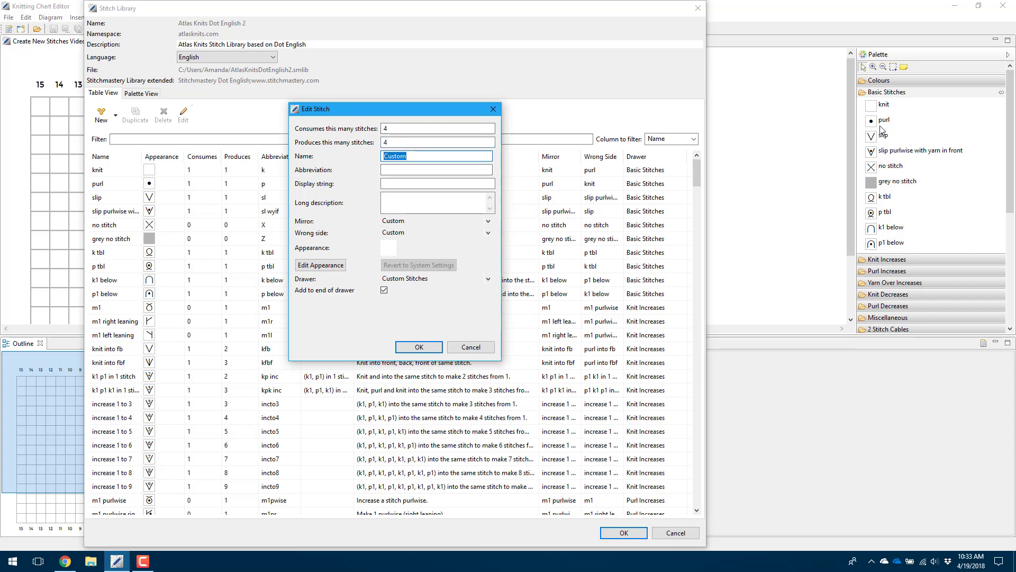
# Name the new stitch "Custom 4 Stitch Cable".
pyautogui.click(422, 154)
pyautogui.hotkey('ctrl', 'a')
pyautogui.write('Custom 4  Stitch V')
pyautogui.press('BackSpace')
pyautogui.write('Cable')
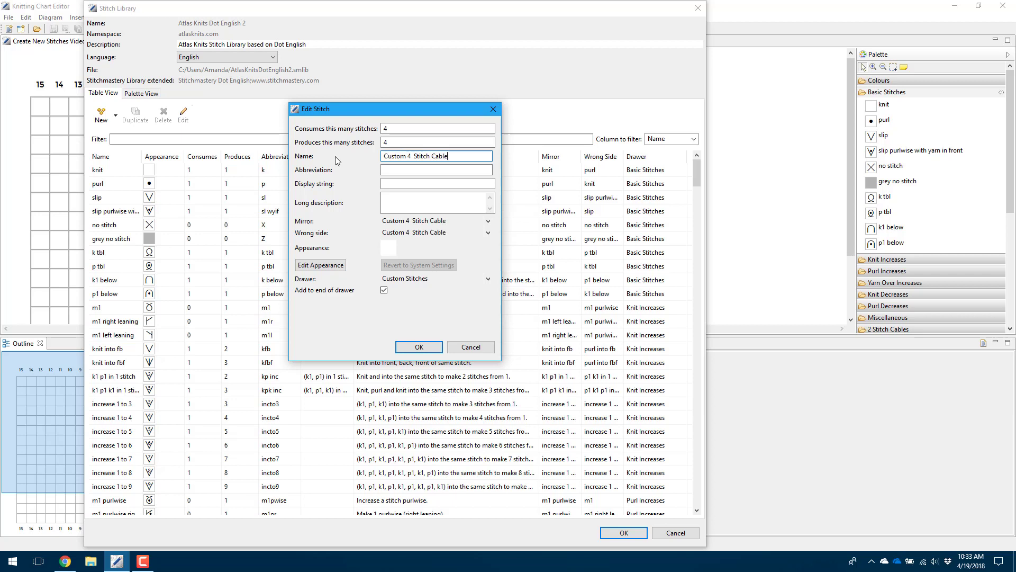
pyautogui.press('Tab')
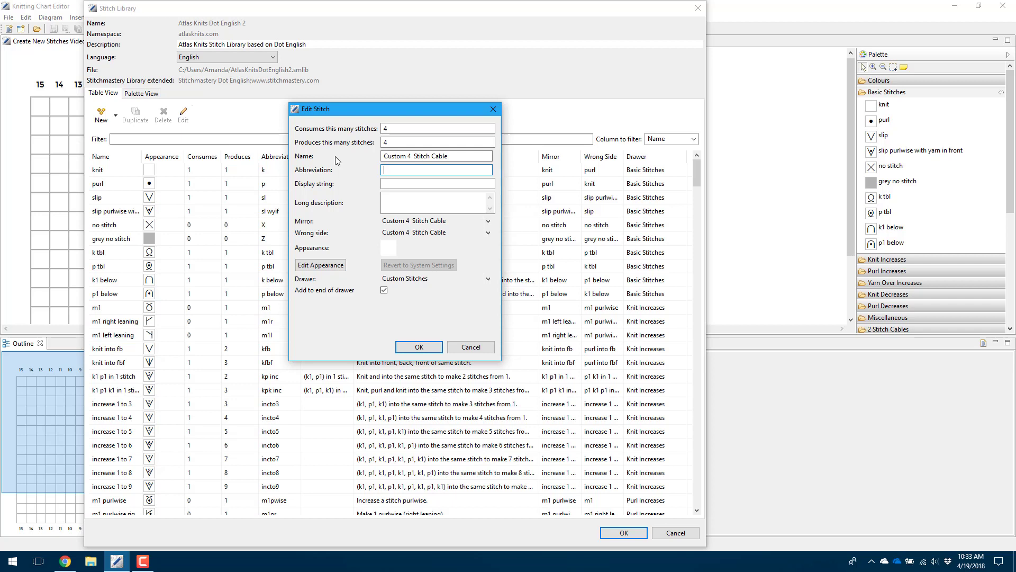
# Enter the abbreviation C4C, display string "Cable 4 Custom" and long description "Slip 1 stitch to cable needle," for the stitch.
pyautogui.write('C4C')
pyautogui.press('Tab')
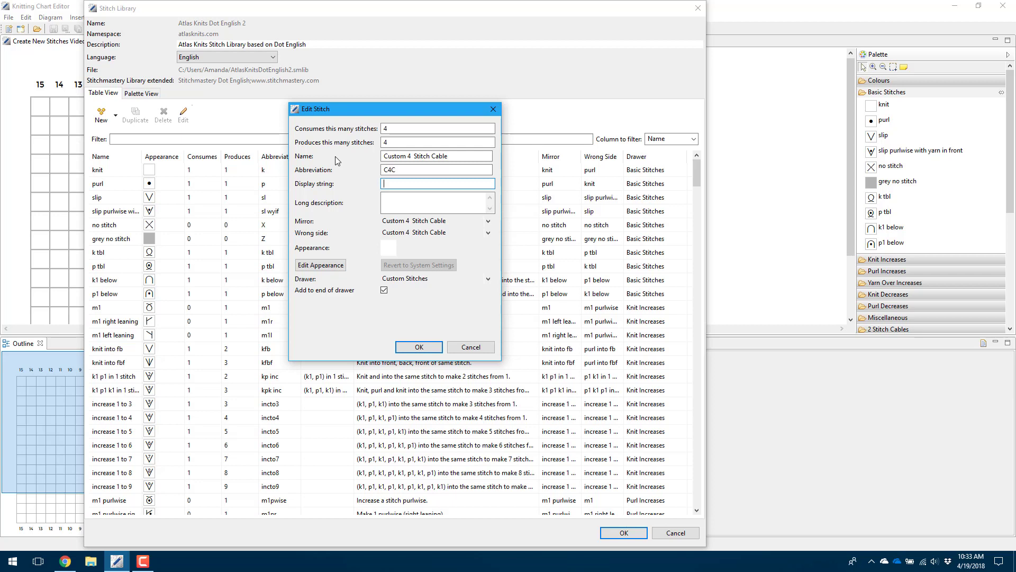
pyautogui.write('Cable 4 Custom')
pyautogui.press('Tab')
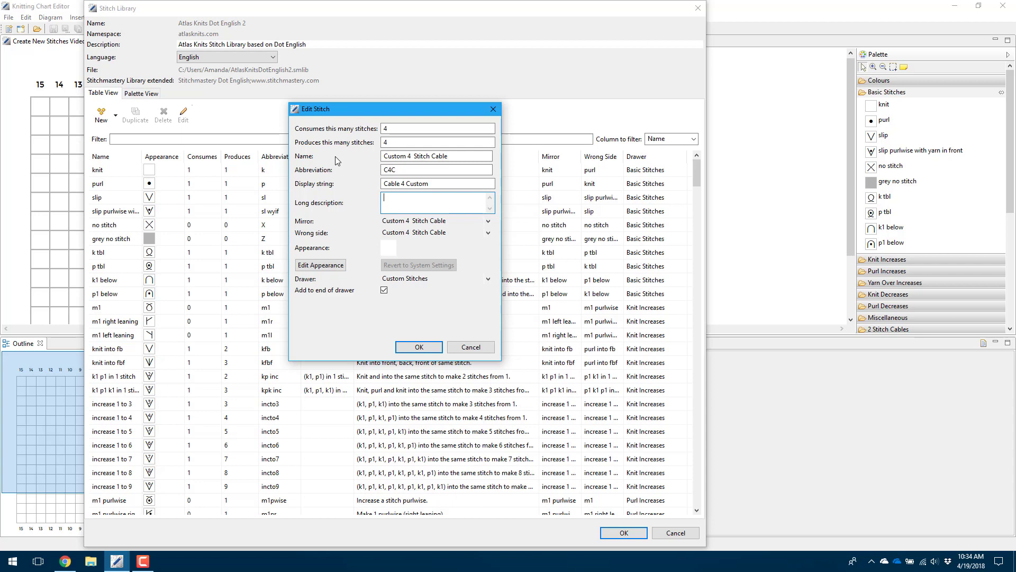
pyautogui.write('Slip 1 stitch to cable needle,')
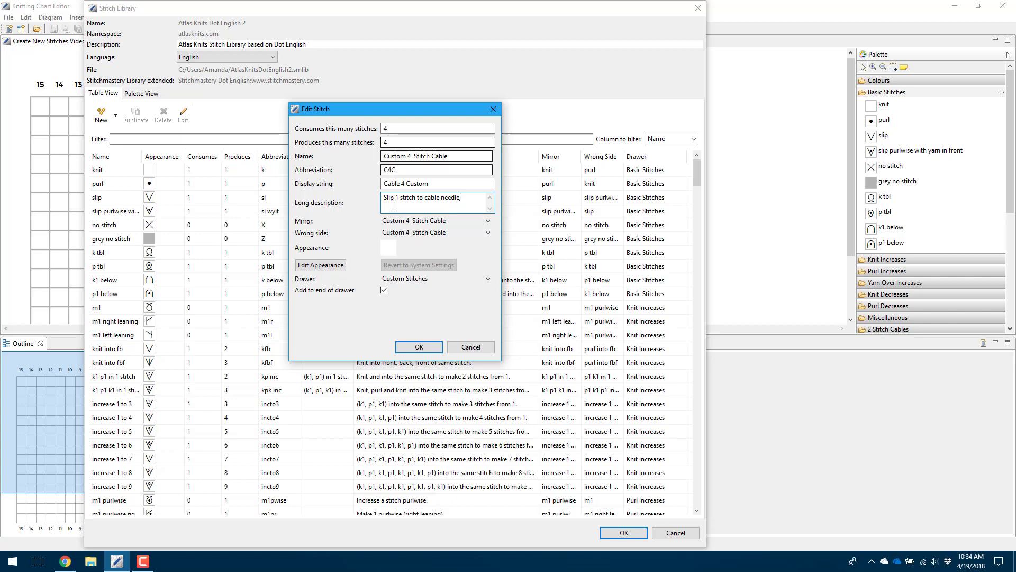
pyautogui.click(403, 232)
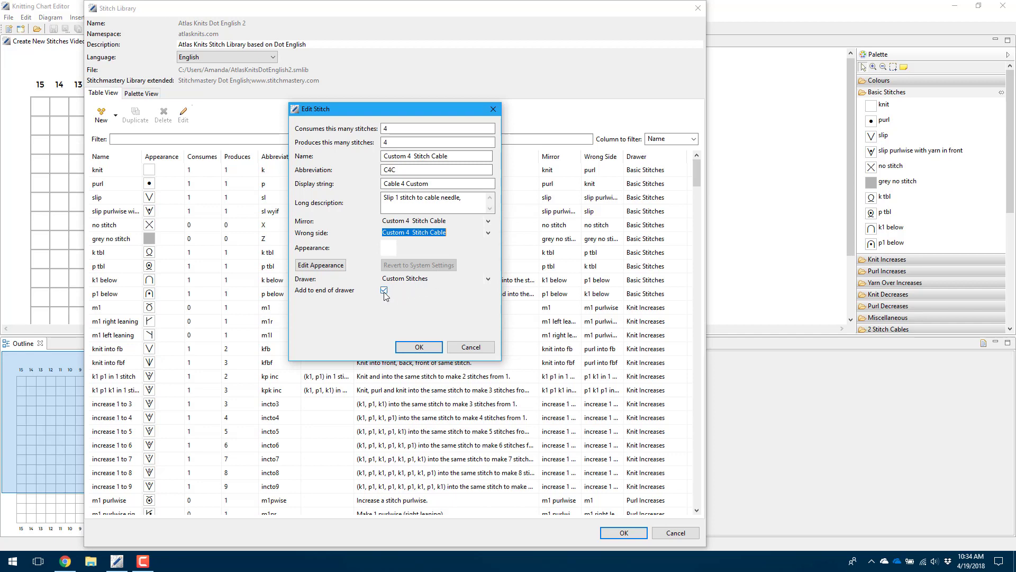
# Open the stitch's appearance for editing, browse the StitchMastery DotCable, DotCableEH and DashCable symbol fonts, and choose StitchMastery Dash.
pyautogui.click(315, 266)
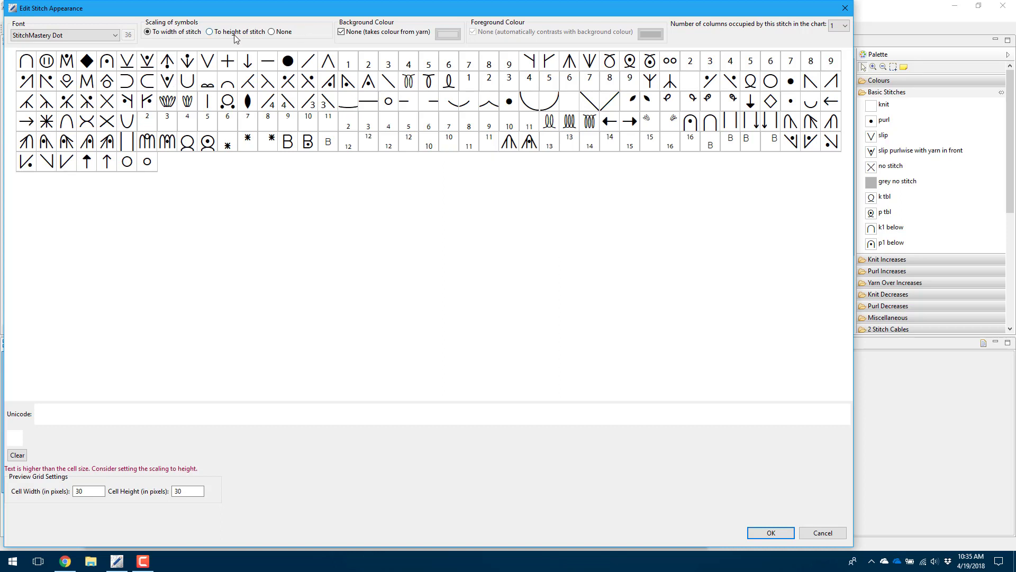
pyautogui.click(102, 37)
pyautogui.click(53, 53)
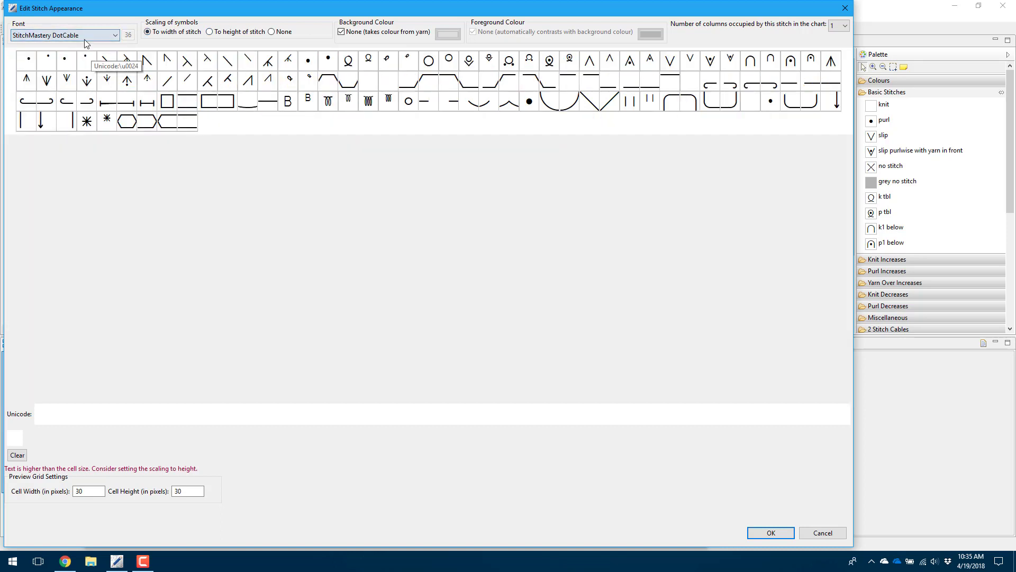
pyautogui.click(75, 35)
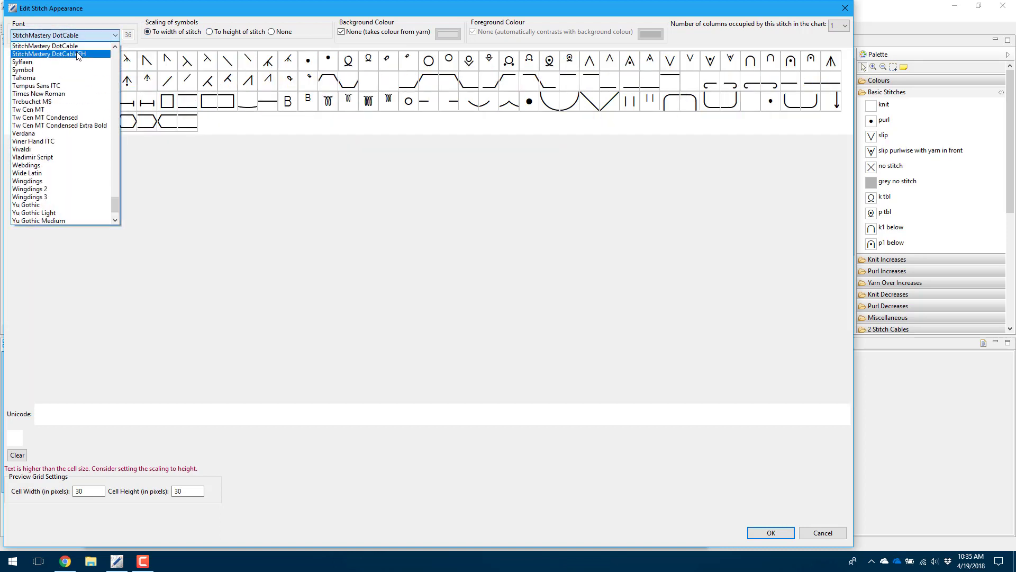
pyautogui.click(79, 55)
pyautogui.click(76, 35)
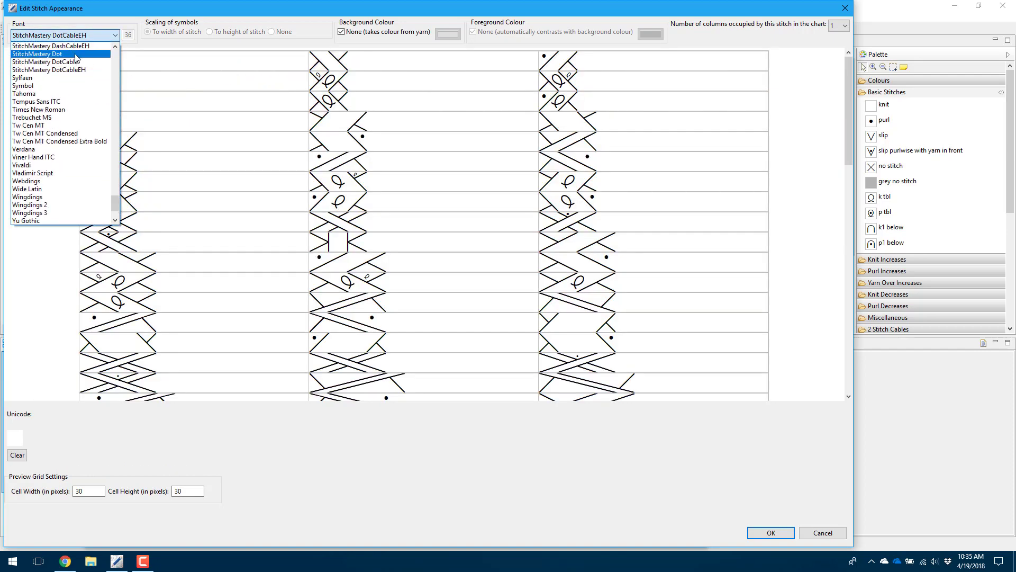
pyautogui.scroll(1, 73, 59)
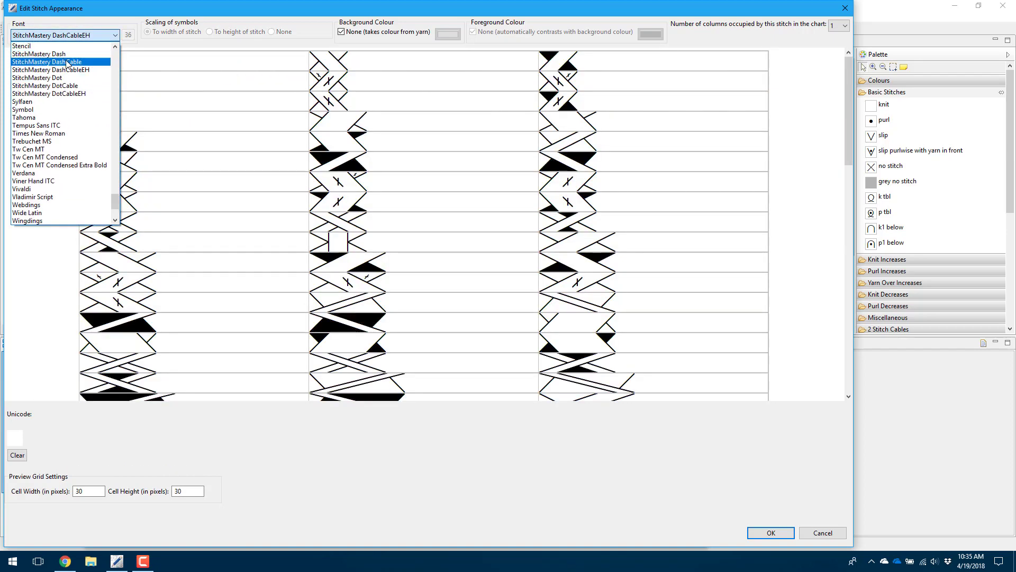
pyautogui.click(68, 63)
pyautogui.click(62, 36)
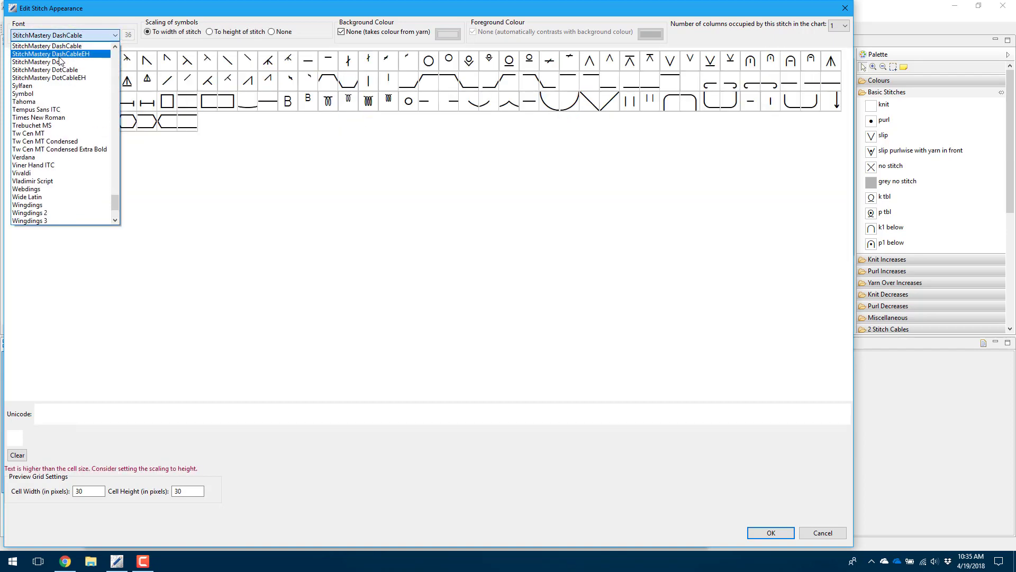
pyautogui.scroll(3, 60, 61)
pyautogui.click(65, 54)
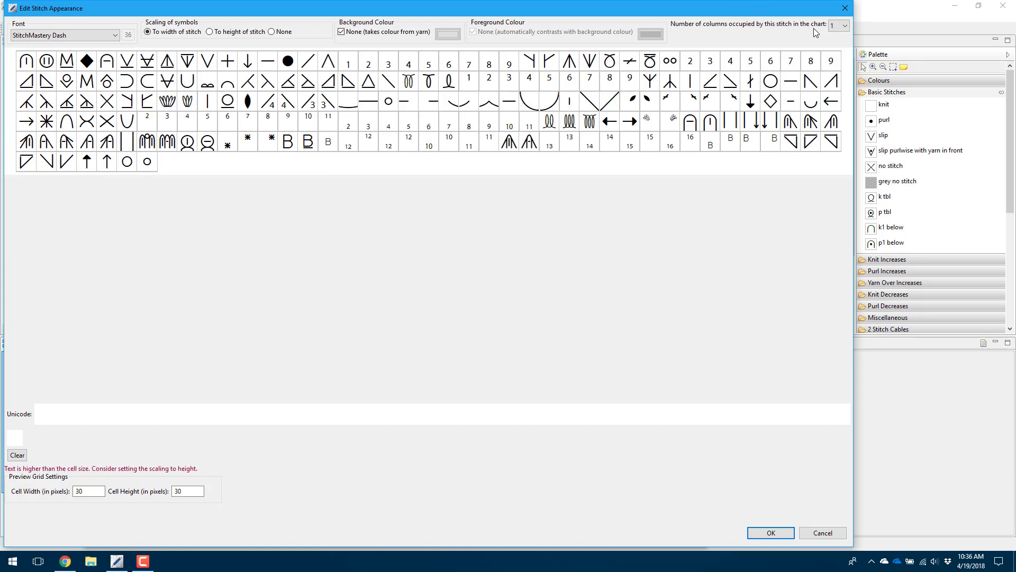
# Set the number of columns occupied by this stitch in the chart to 4.
pyautogui.click(839, 26)
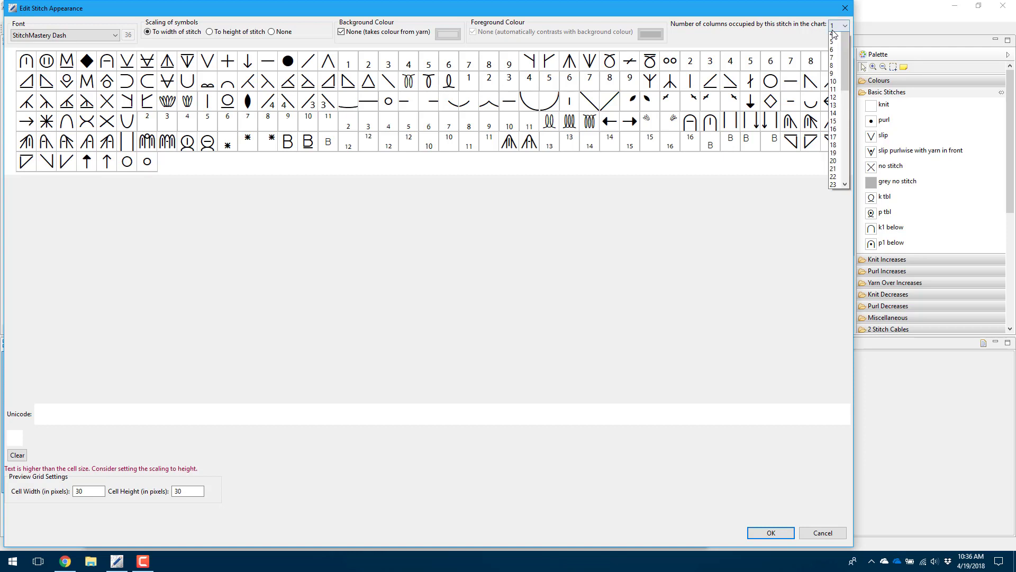
pyautogui.click(836, 66)
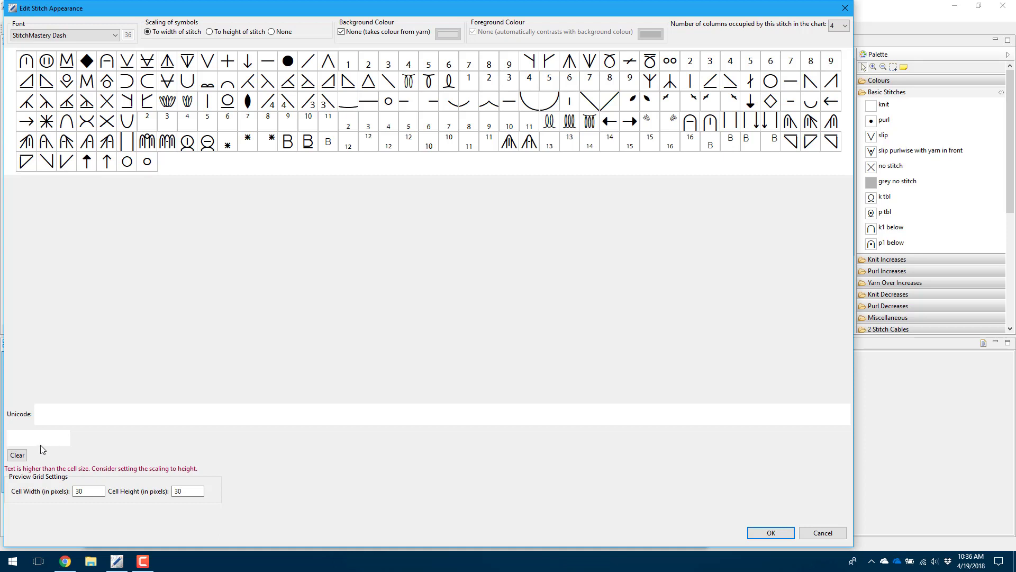
pyautogui.click(842, 25)
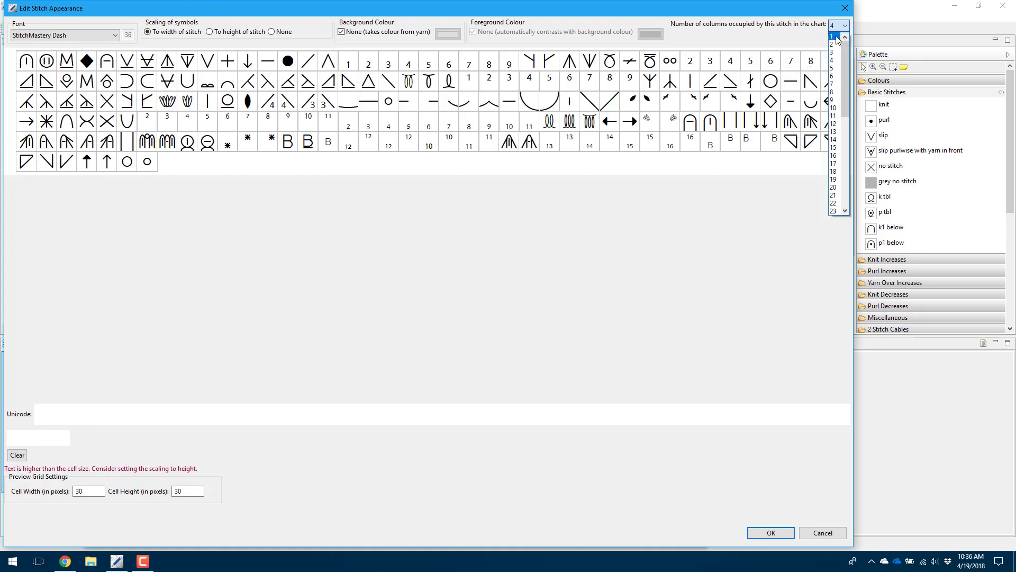
pyautogui.click(833, 36)
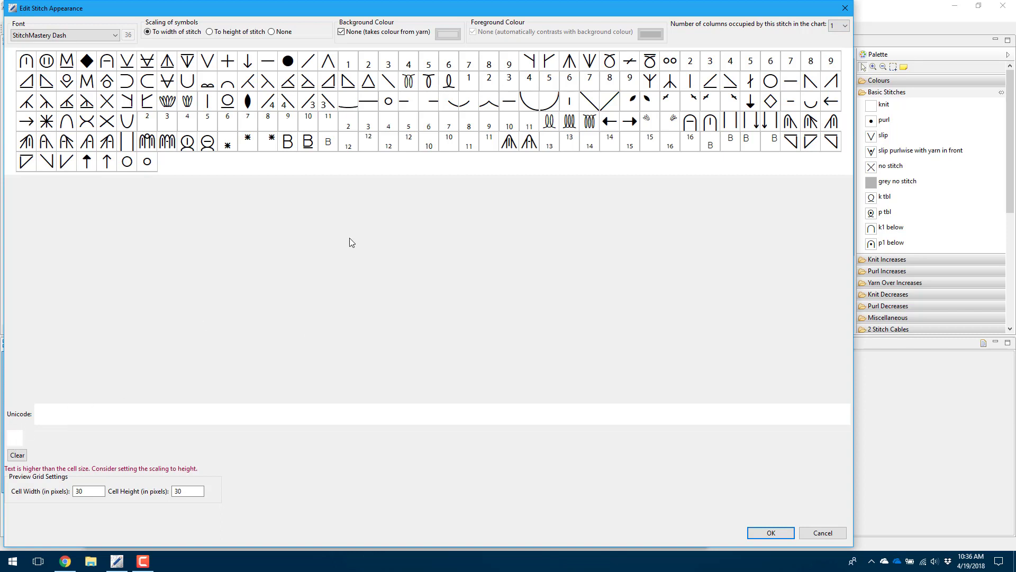
pyautogui.click(845, 25)
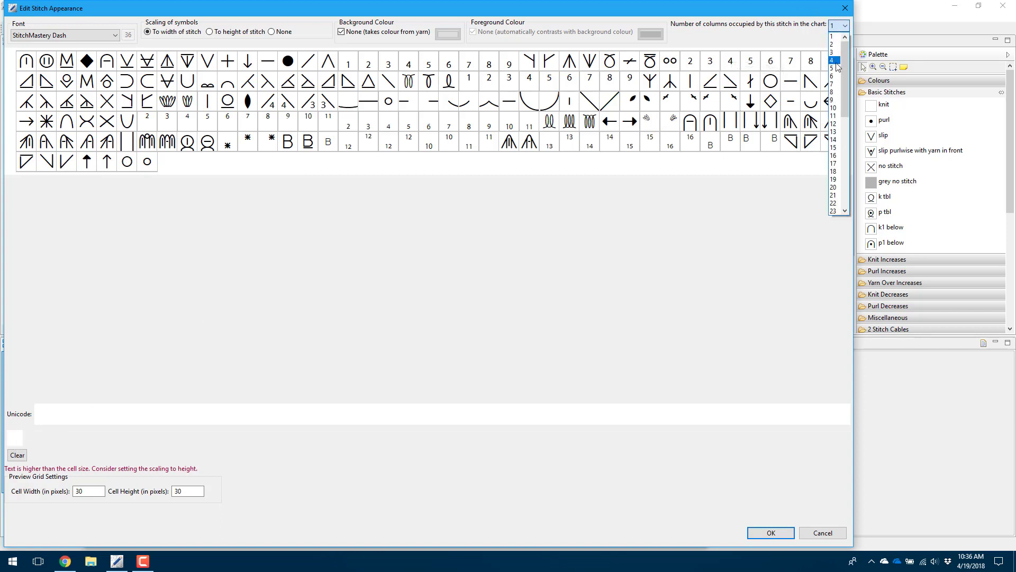
pyautogui.click(835, 60)
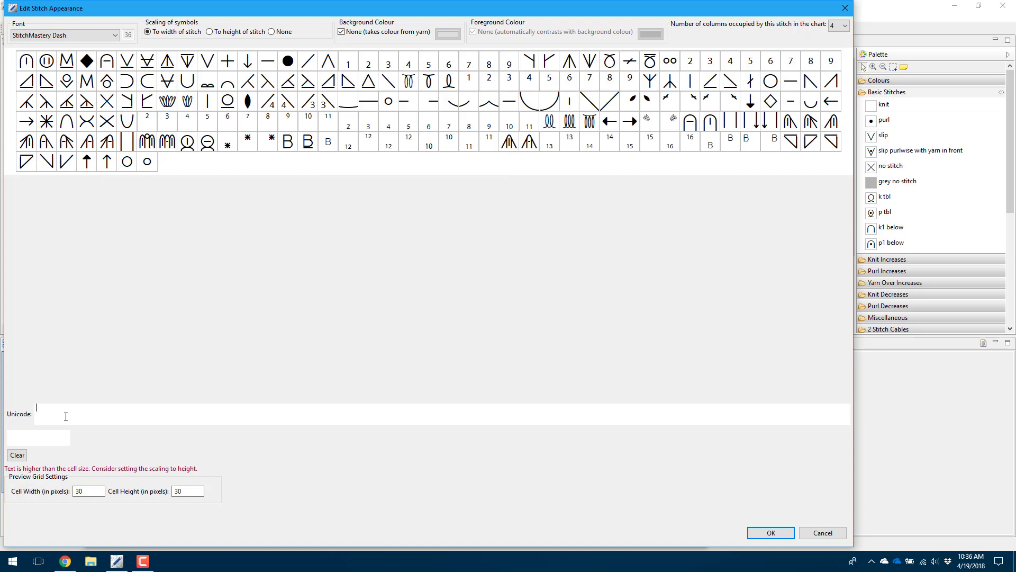
# Add a single arch symbol (\u0054) to the stitch appearance and scale symbols to the height of the stitch.
pyautogui.click(229, 84)
pyautogui.click(229, 85)
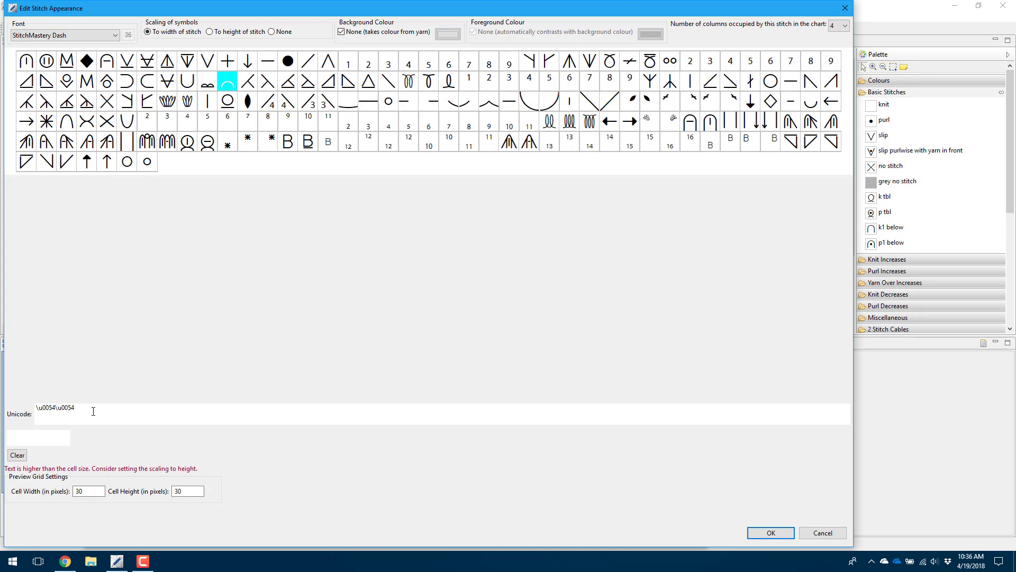
pyautogui.moveTo(76, 410); pyautogui.dragTo(55, 409)
pyautogui.press('BackSpace')
pyautogui.click(210, 32)
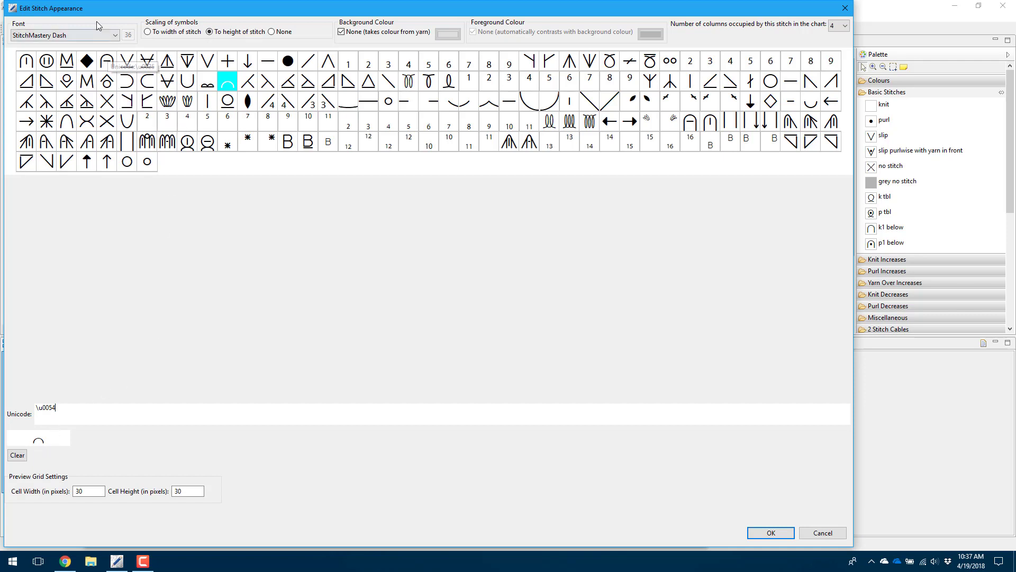
# Switch the symbol font to StitchMastery DashCable and replace the existing symbol code with the slanted decrease symbol \u0029.
pyautogui.click(64, 34)
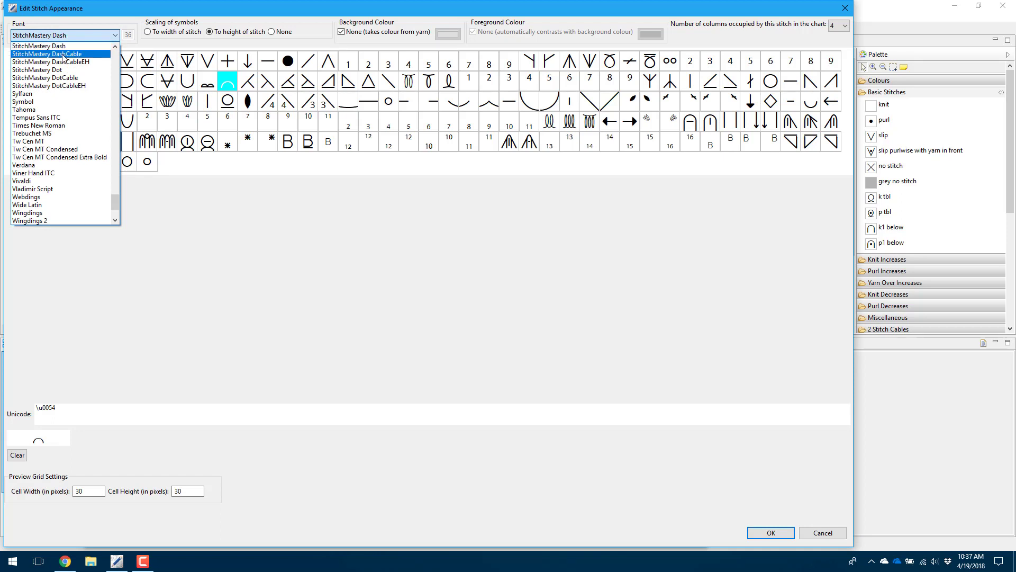
pyautogui.click(63, 54)
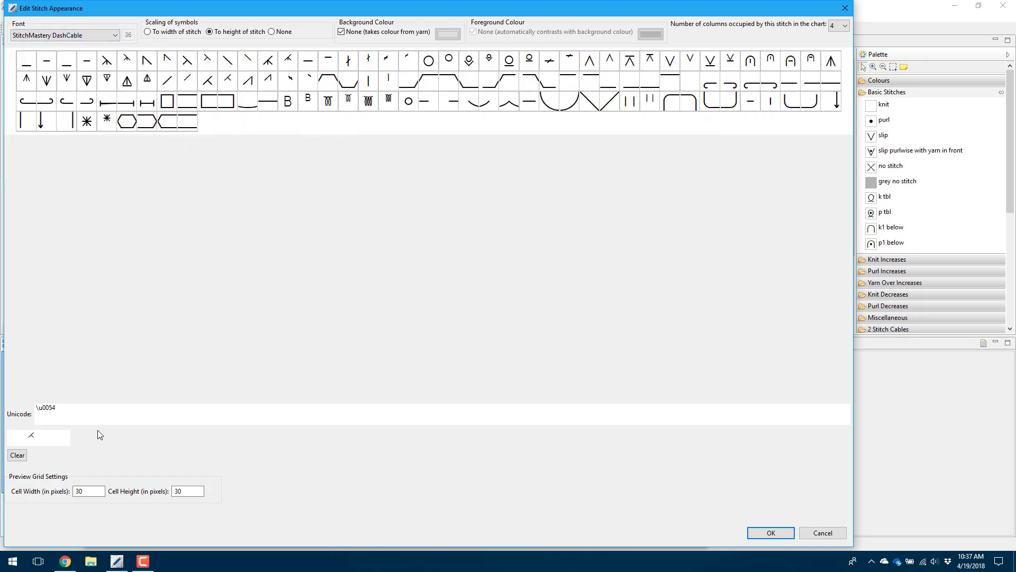
pyautogui.doubleClick(46, 407)
pyautogui.press('BackSpace')
pyautogui.click(186, 61)
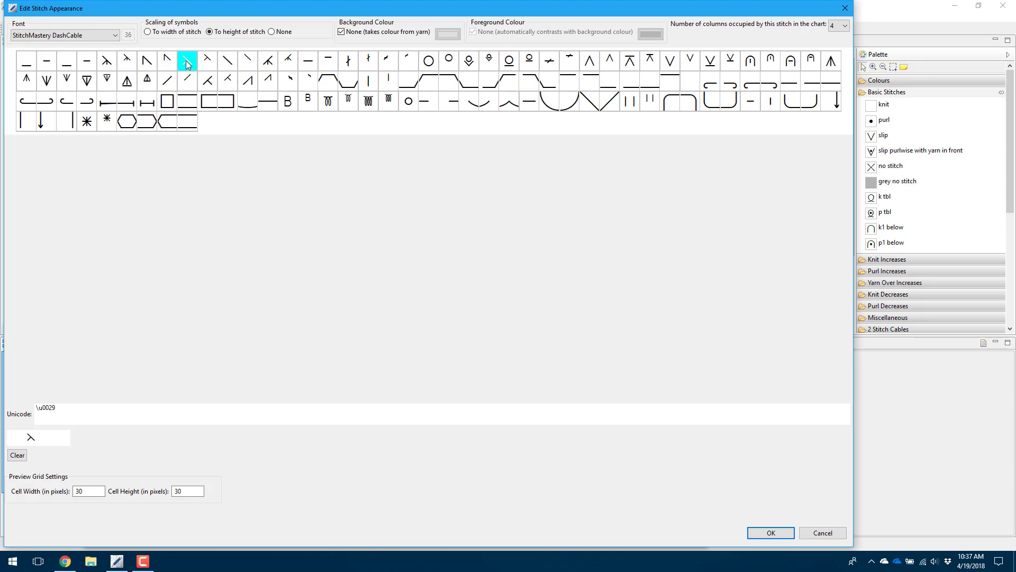
# Try adding the symbols \u002B, \u002F, \u0037, \u0038 and \u0039 after the existing one, and empty the whole symbol code.
pyautogui.click(228, 63)
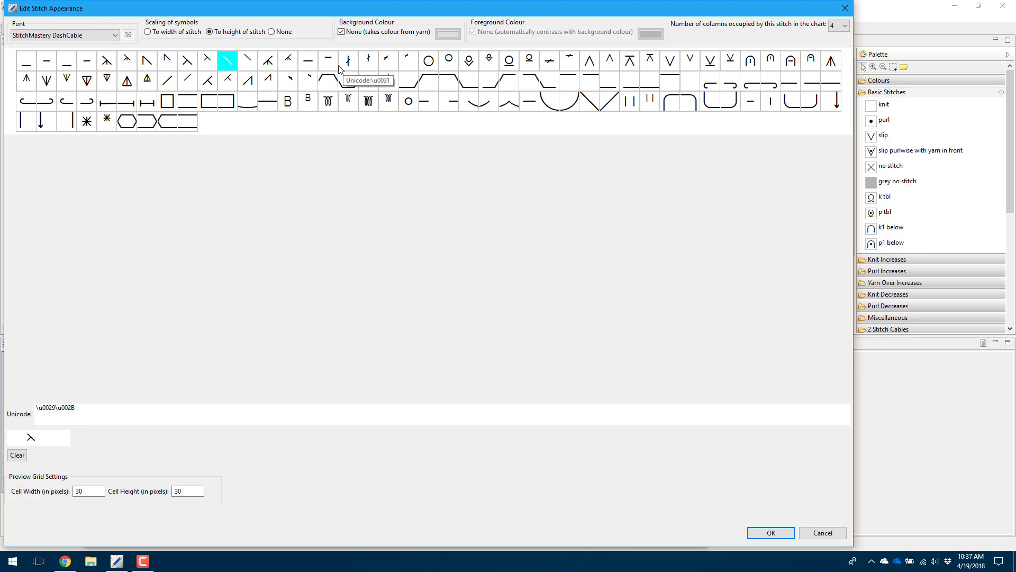
pyautogui.click(312, 65)
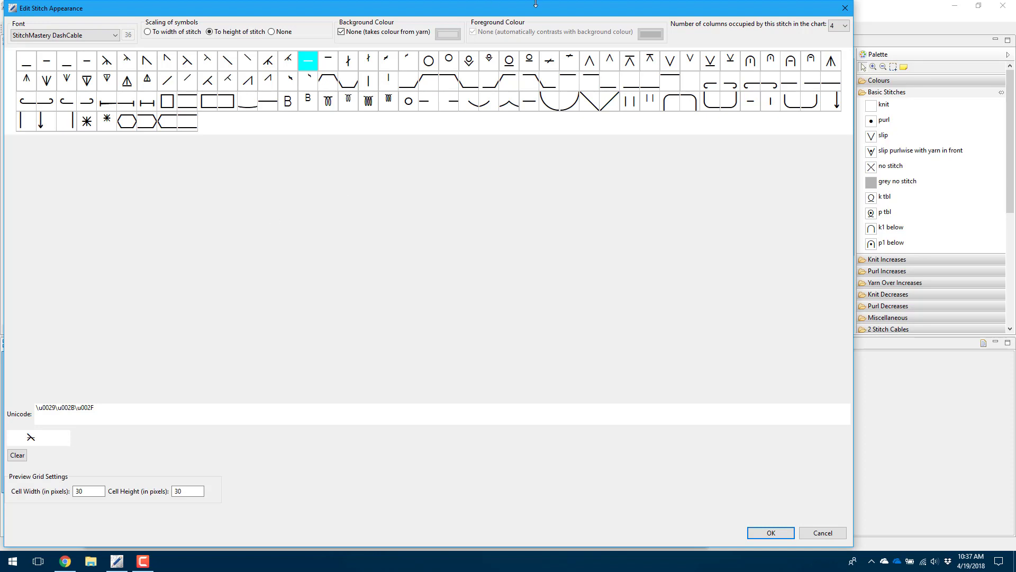
pyautogui.click(469, 61)
pyautogui.click(489, 61)
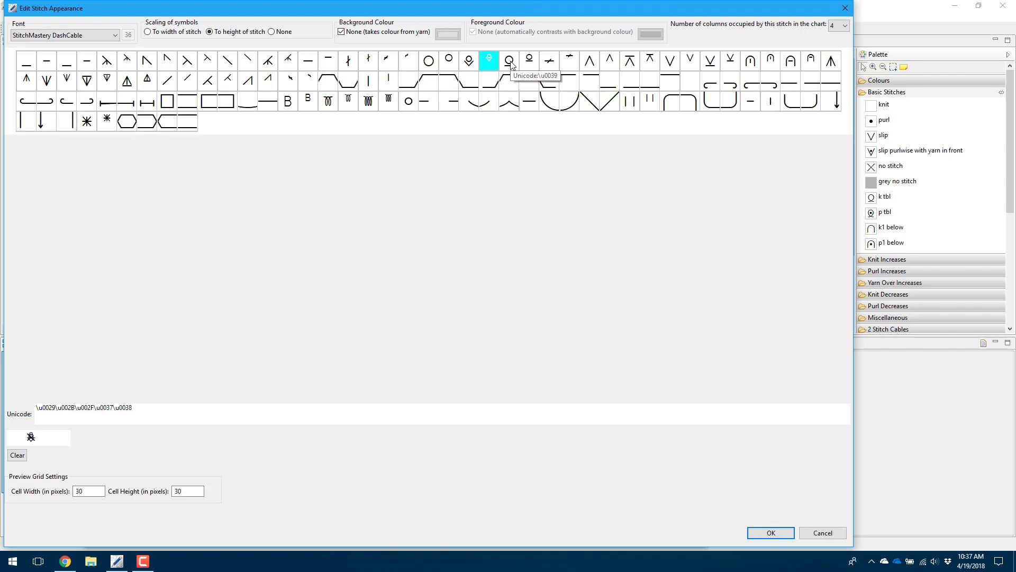
pyautogui.click(511, 62)
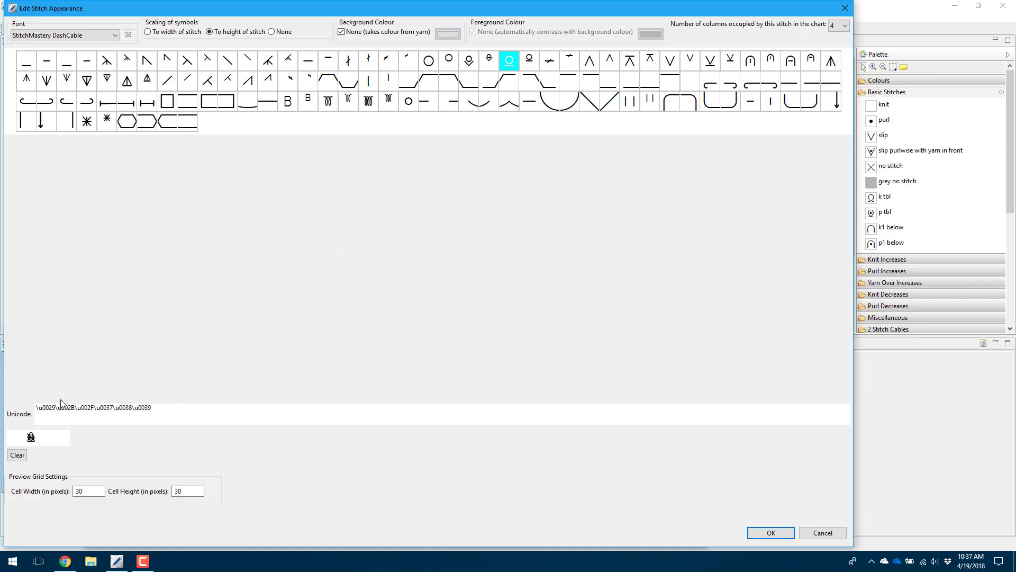
pyautogui.moveTo(154, 418); pyautogui.dragTo(3, 376)
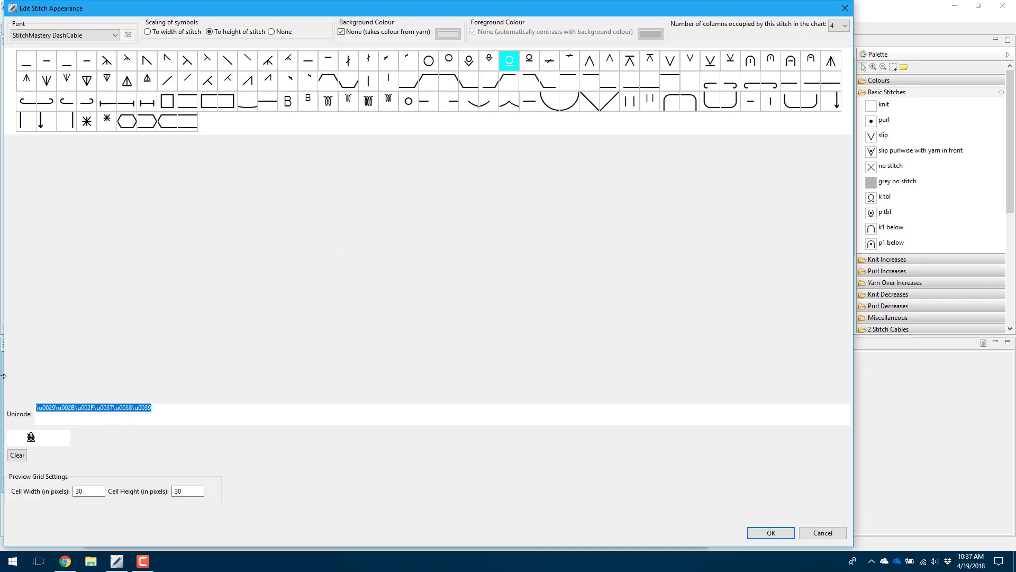
pyautogui.press('BackSpace')
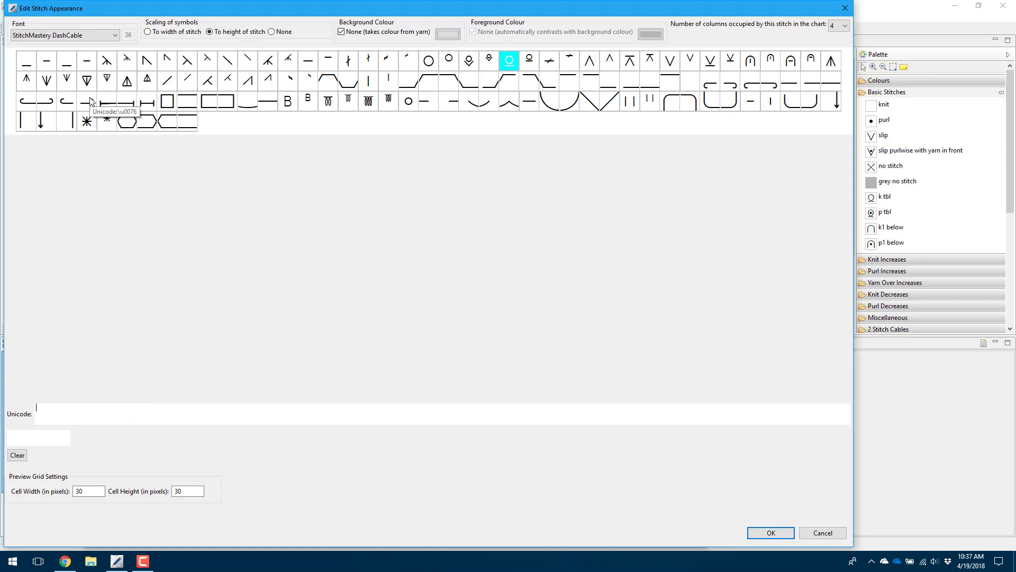
# Switch the symbol font to StitchMastery DashCableEH and try the ready-made cable symbols \u0021 and \u0040 as the stitch appearance.
pyautogui.click(61, 36)
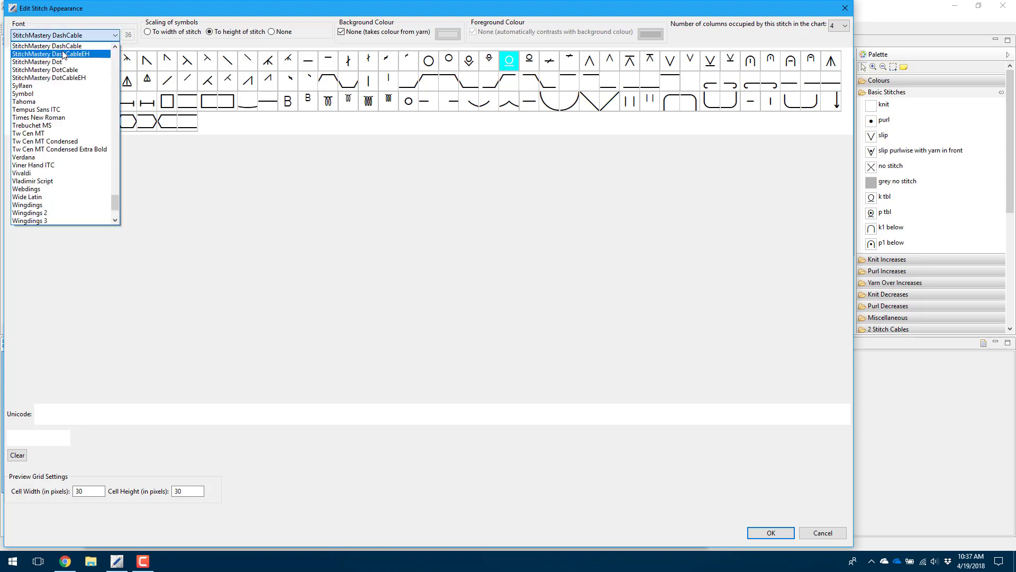
pyautogui.click(63, 54)
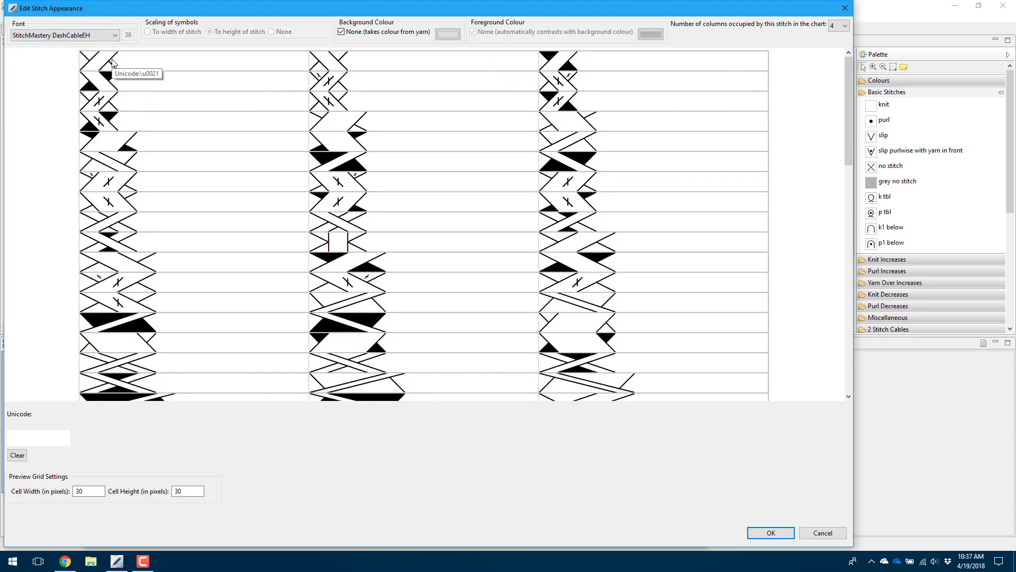
pyautogui.click(111, 63)
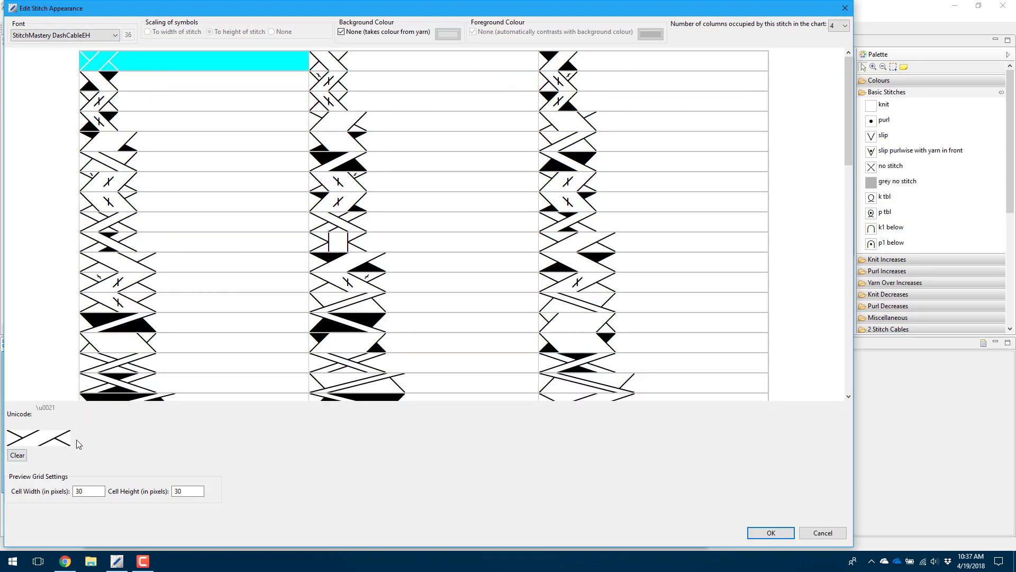
pyautogui.click(371, 262)
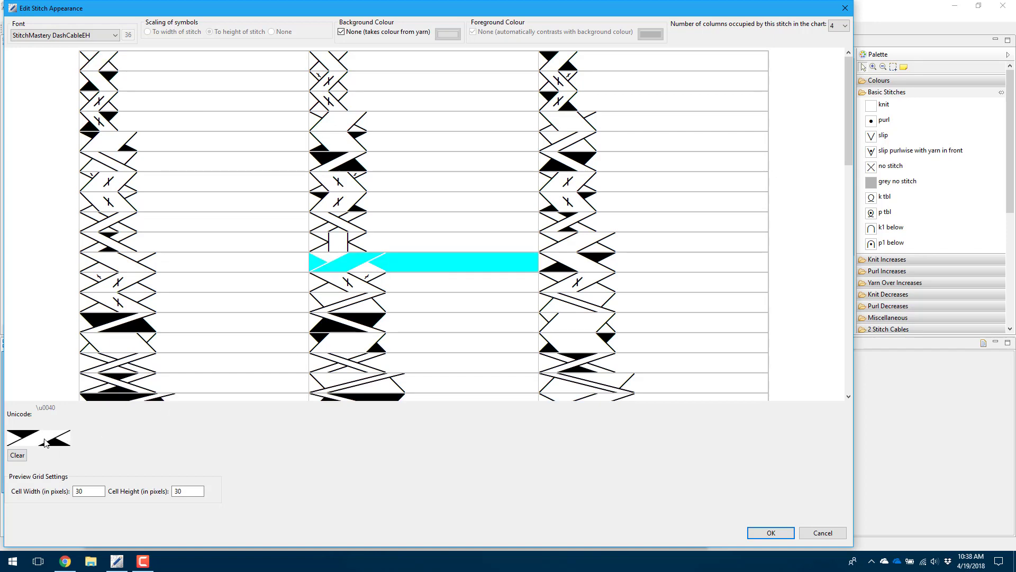
# Switch to the StitchMastery DotCable font, clear the old code, and build a cable outline from symbols \u005D, \u0065, \u0063 and \u0064.
pyautogui.click(47, 35)
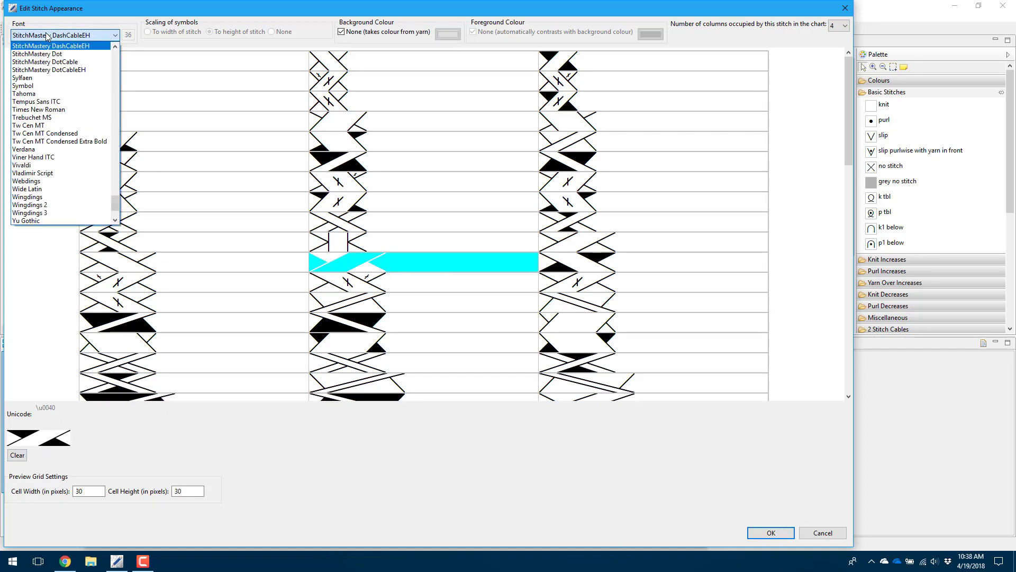
pyautogui.click(48, 62)
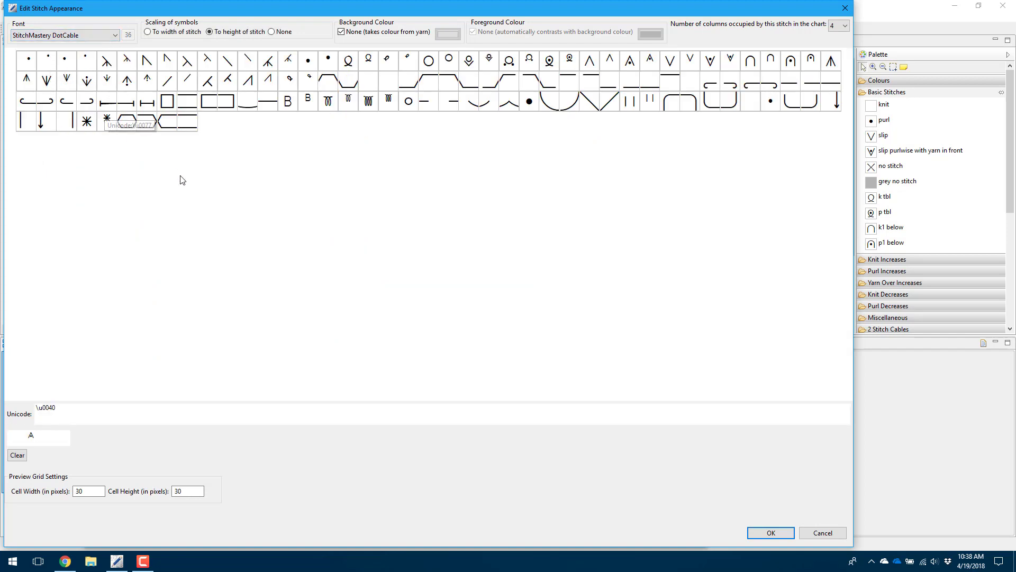
pyautogui.click(16, 455)
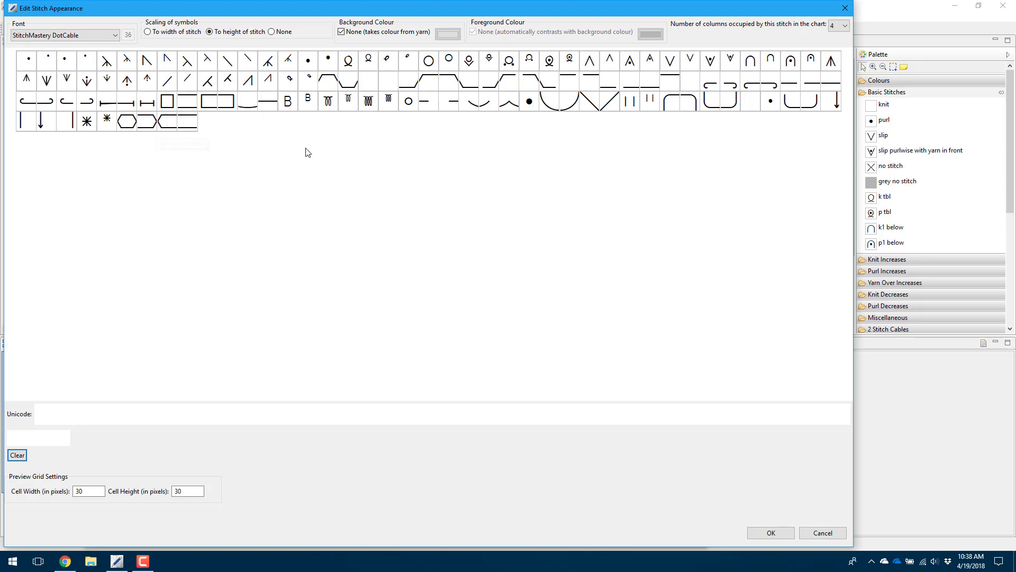
pyautogui.click(408, 82)
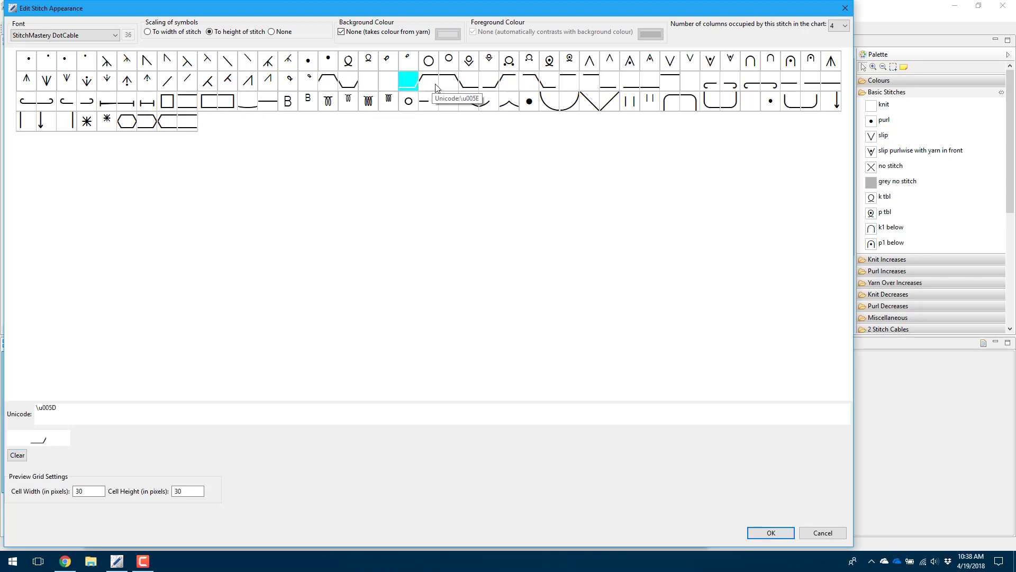
pyautogui.click(567, 82)
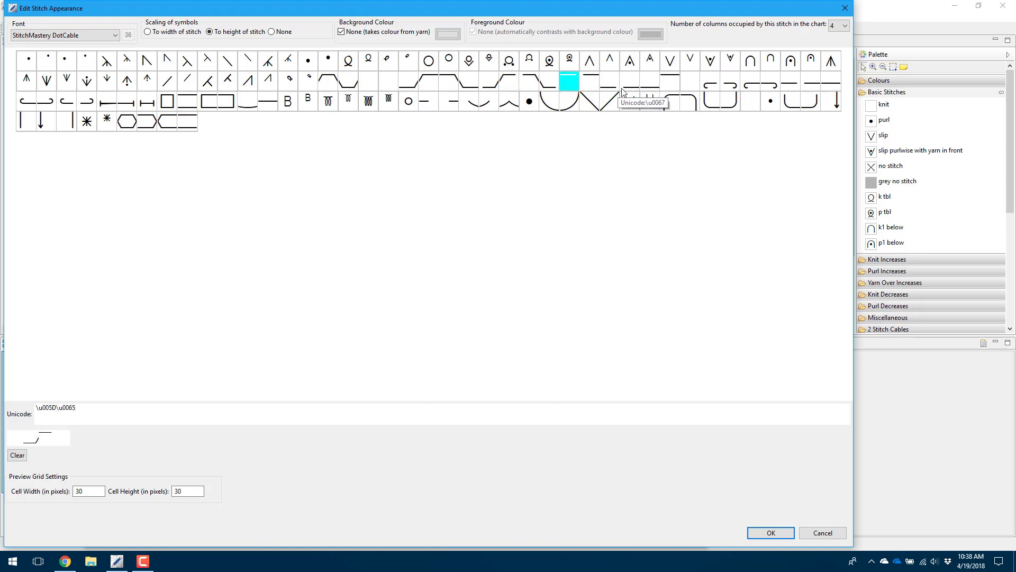
pyautogui.click(529, 83)
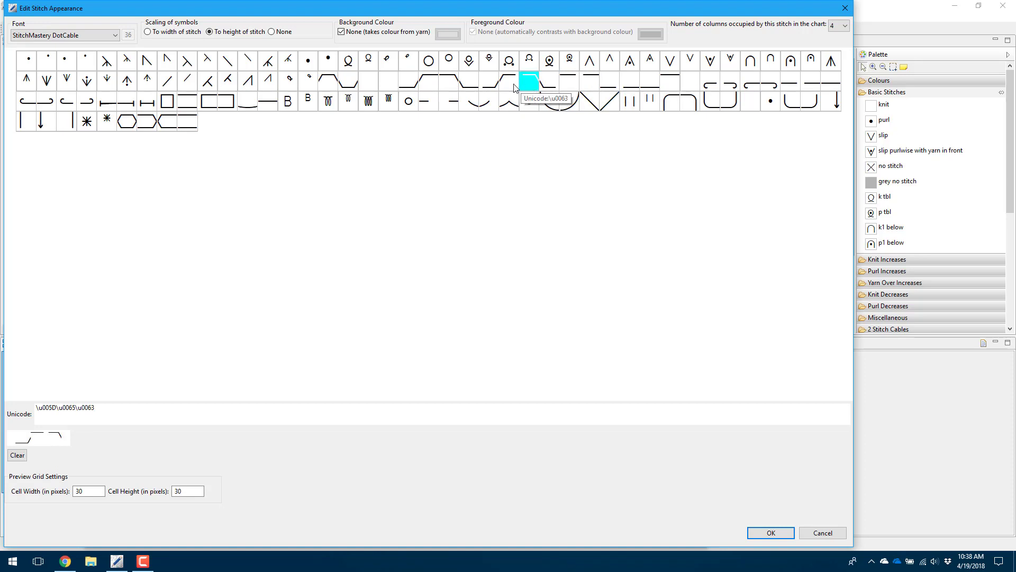
pyautogui.click(549, 81)
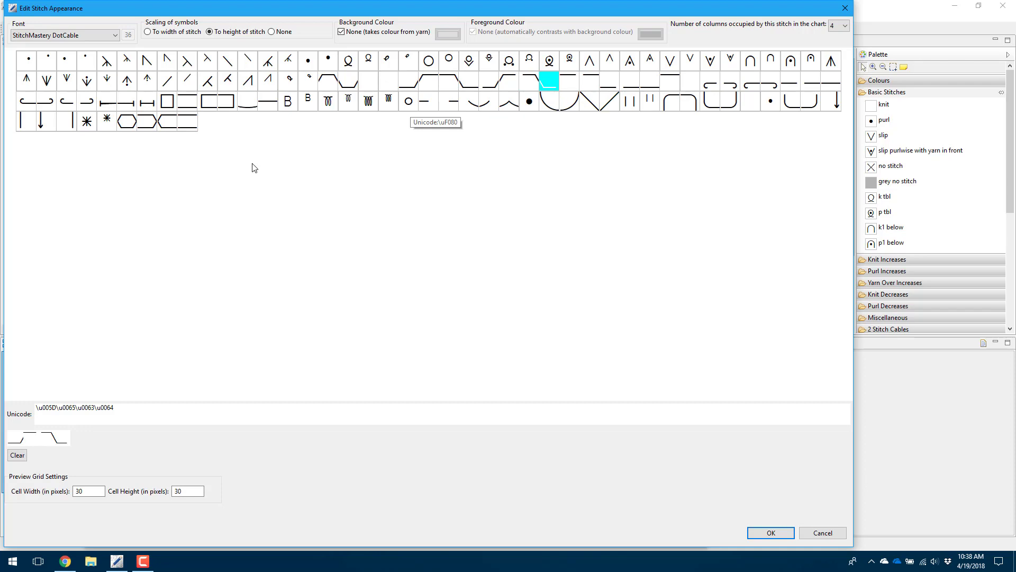
# Replace the outline with Wingdings symbols \uF07C, \uF07B, \uF07C, \uF08B, \uF08C and \uF08E, scaled to the width of the stitch.
pyautogui.click(64, 35)
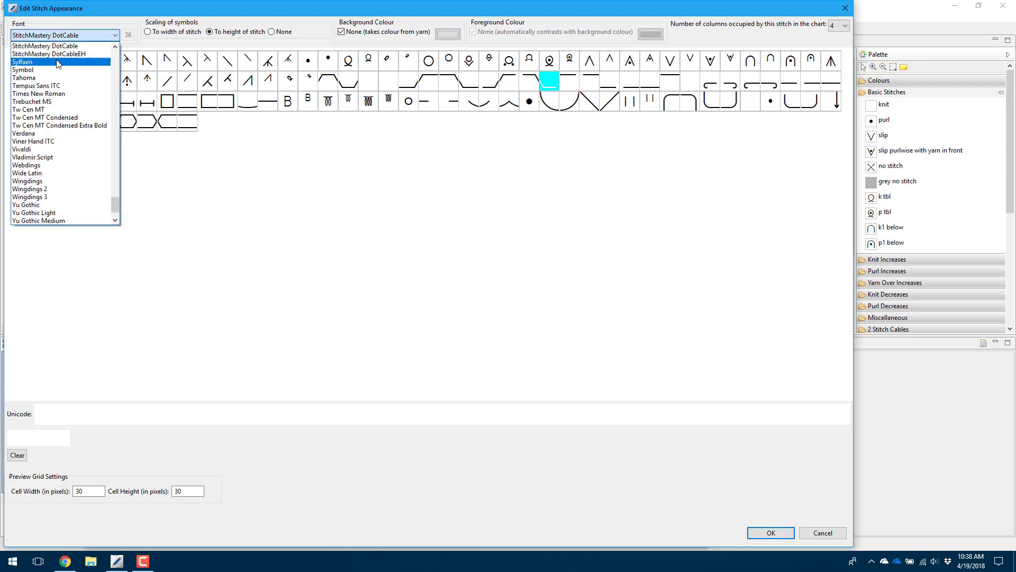
pyautogui.click(45, 181)
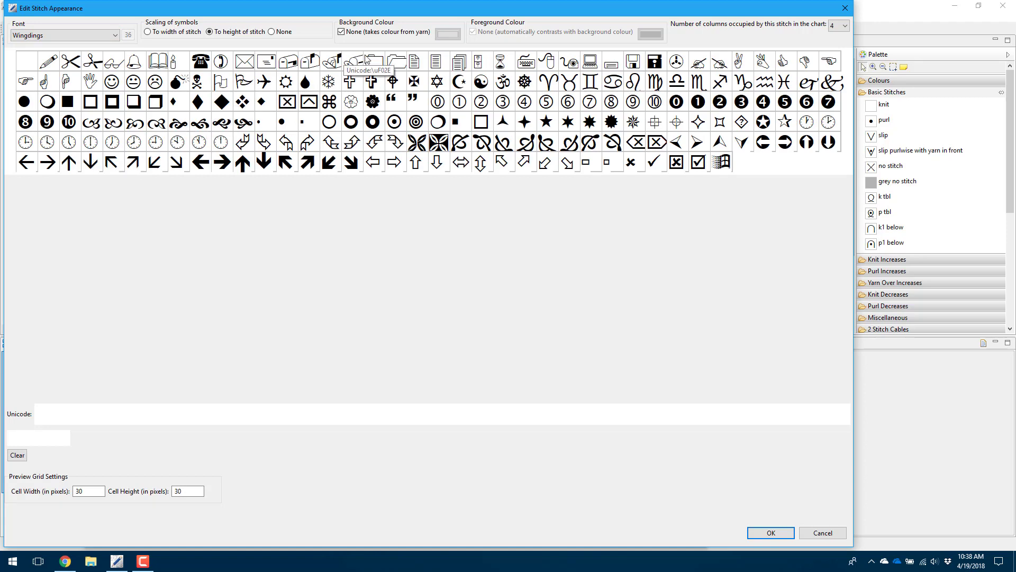
pyautogui.click(373, 102)
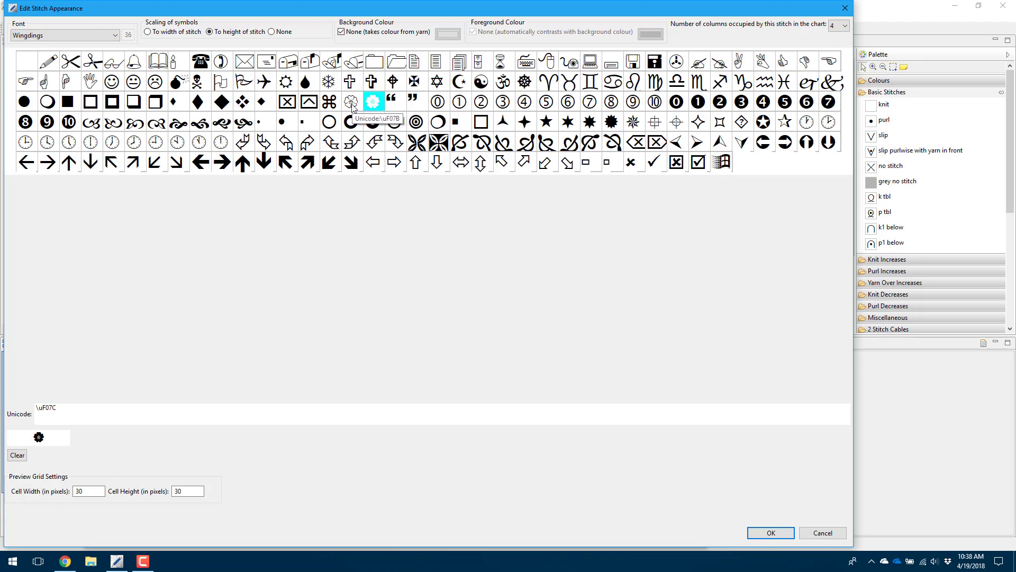
pyautogui.click(351, 104)
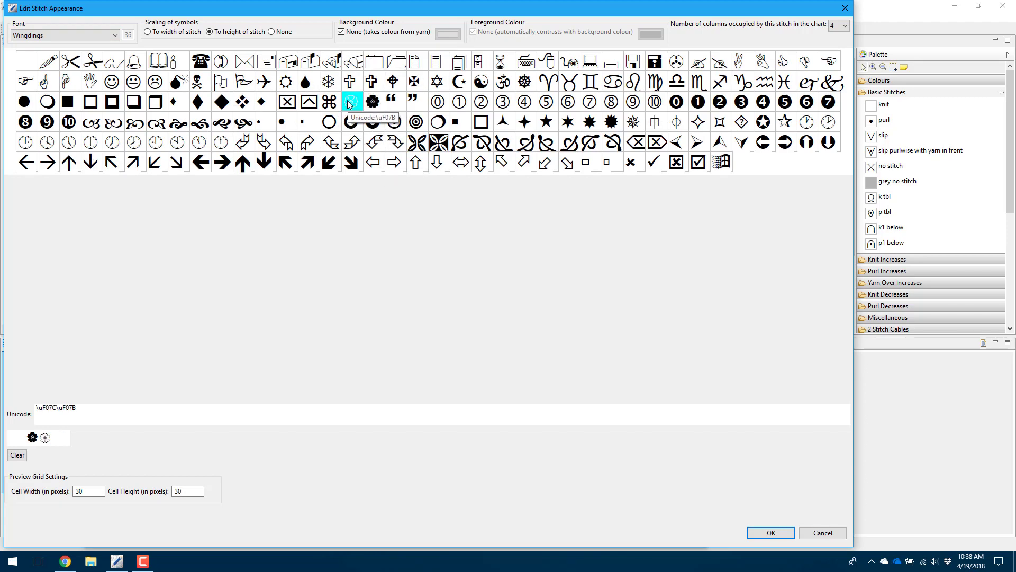
pyautogui.click(373, 101)
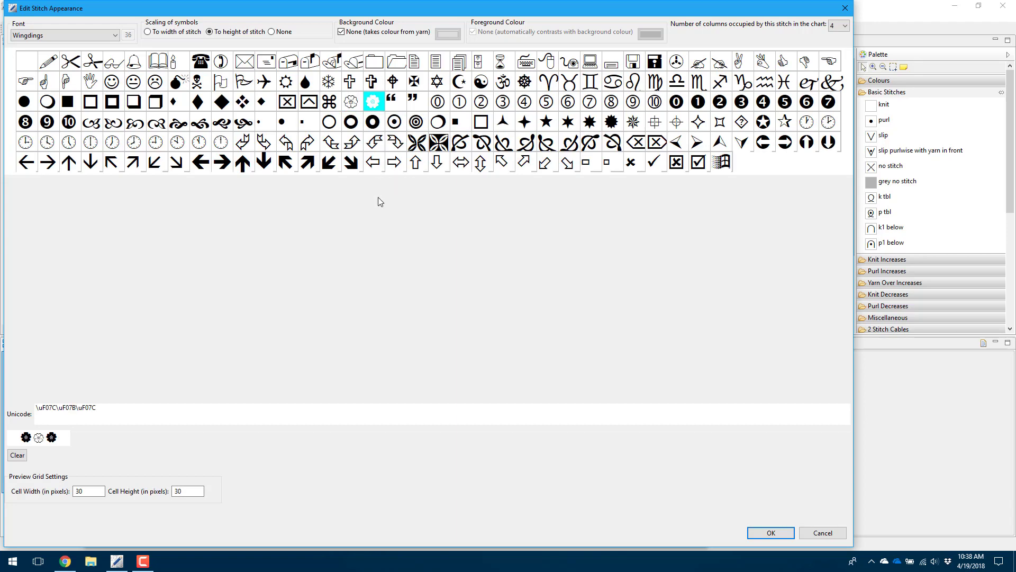
pyautogui.click(676, 102)
pyautogui.click(698, 102)
pyautogui.click(735, 105)
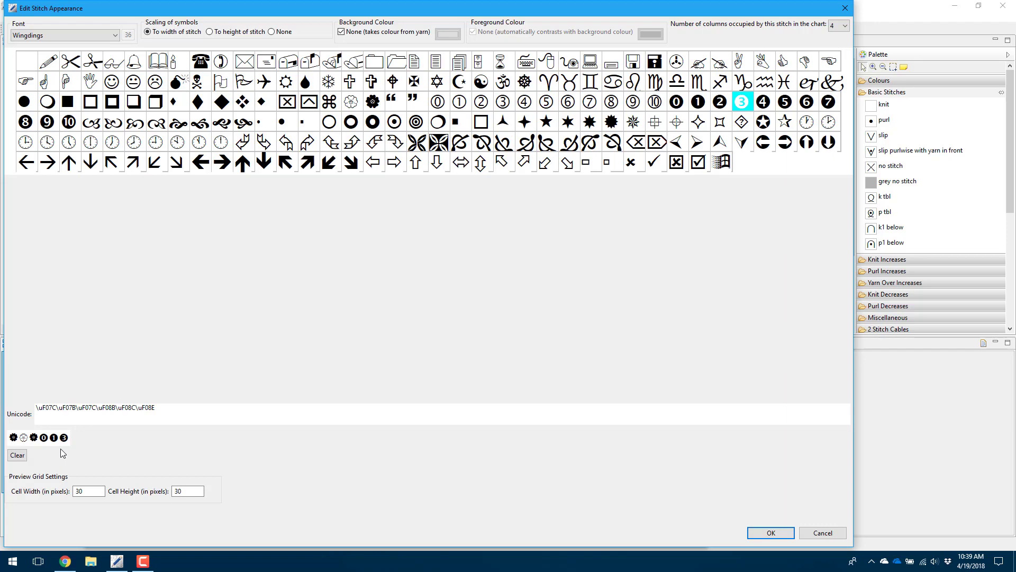
# Set the stitch's appearance to the StitchMastery DotCableEH cable symbol \u0049, and save the stitch and the stitch library.
pyautogui.click(26, 35)
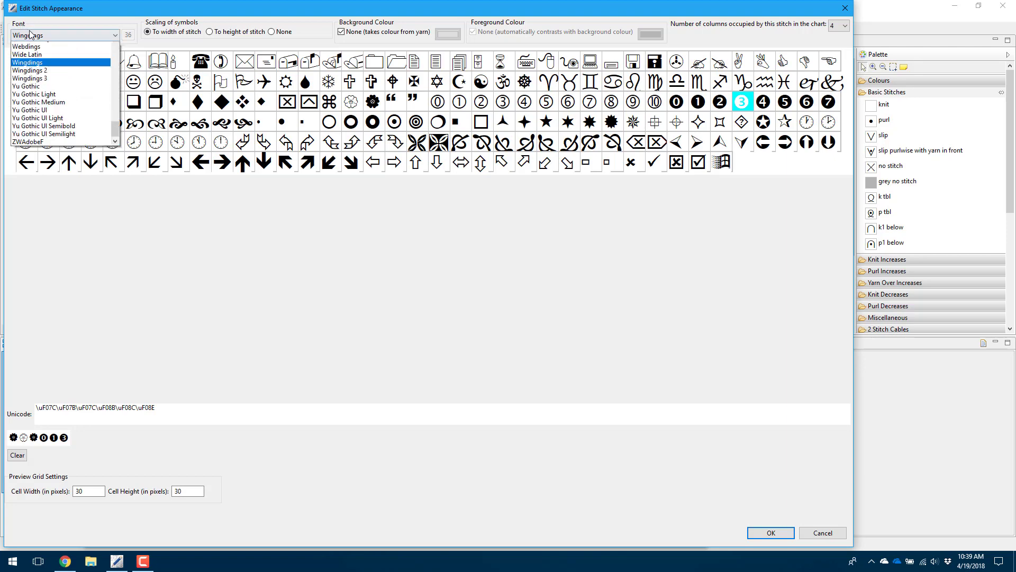
pyautogui.scroll(3, 49, 91)
pyautogui.scroll(3, 49, 91)
pyautogui.click(50, 84)
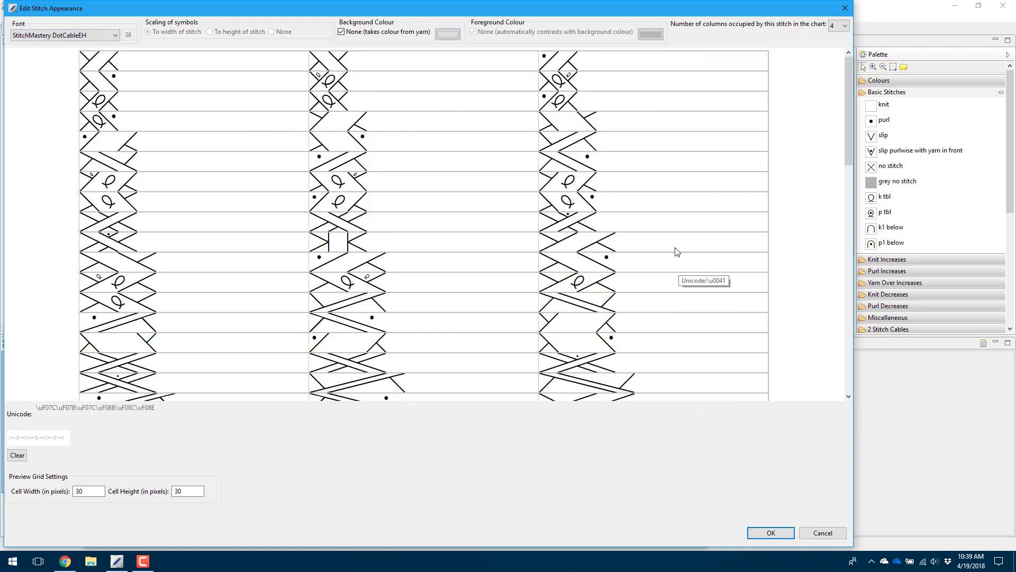
pyautogui.click(343, 322)
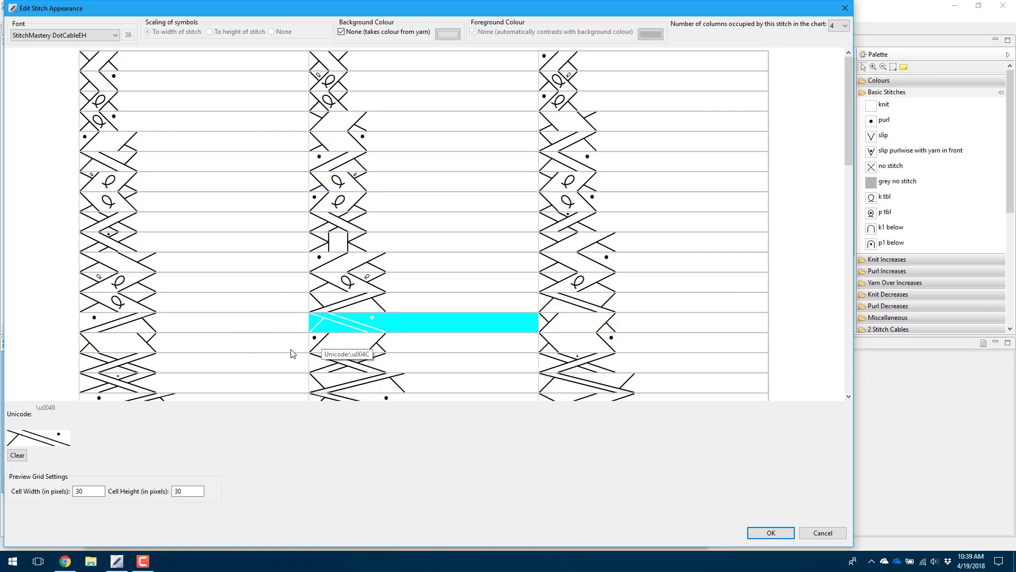
pyautogui.click(789, 532)
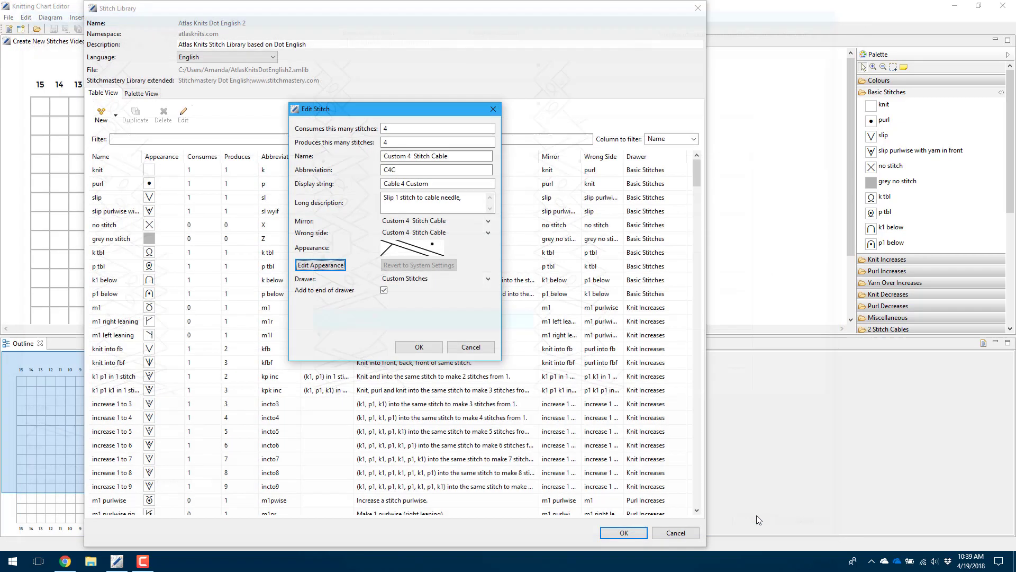
pyautogui.click(418, 348)
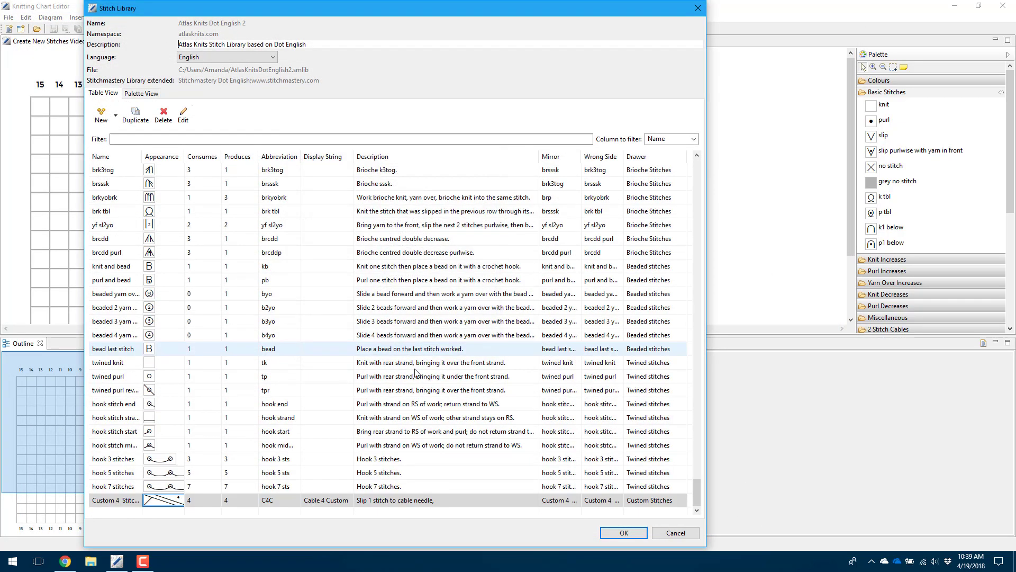
pyautogui.click(624, 531)
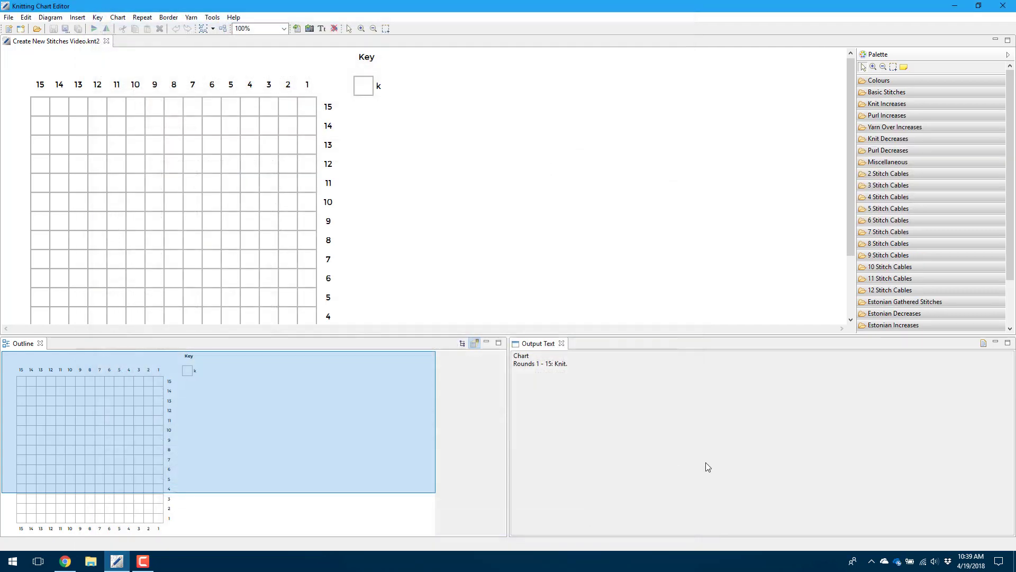
# Place the Cable 4 Custom stitch from the Custom Stitches drawer on chart row 13, across columns 8 to 11.
pyautogui.scroll(-3, 947, 281)
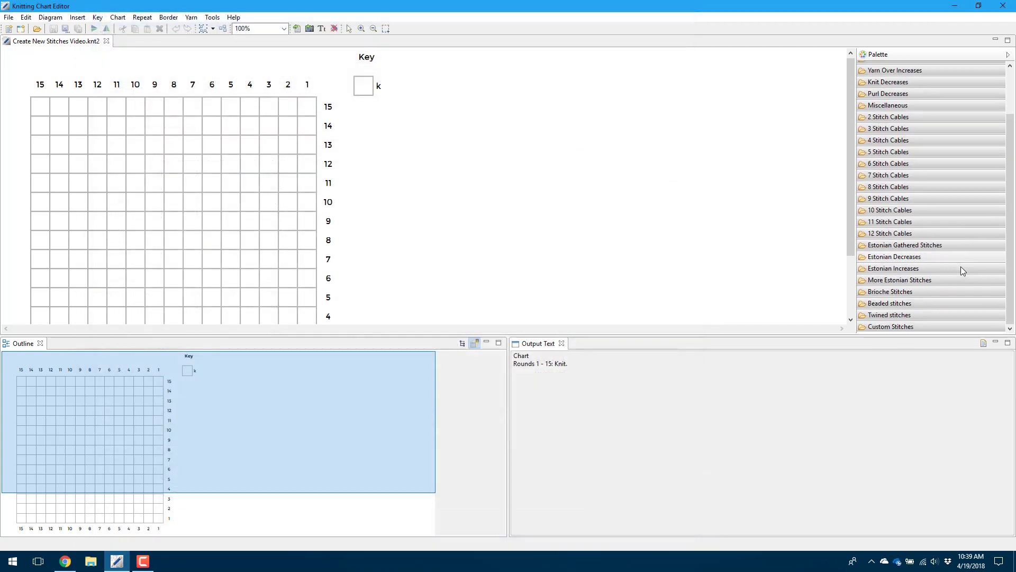
pyautogui.click(889, 328)
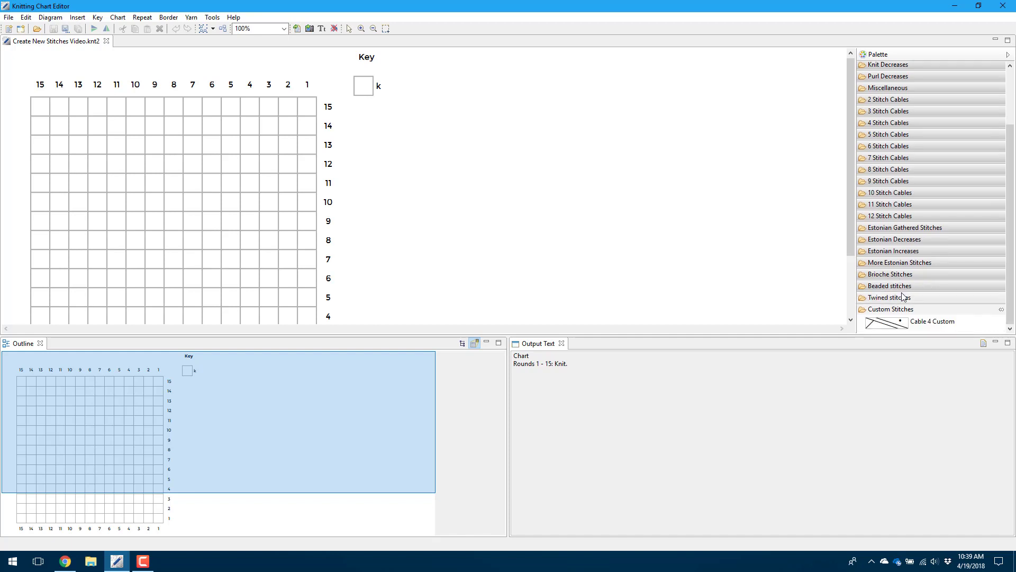
pyautogui.click(887, 328)
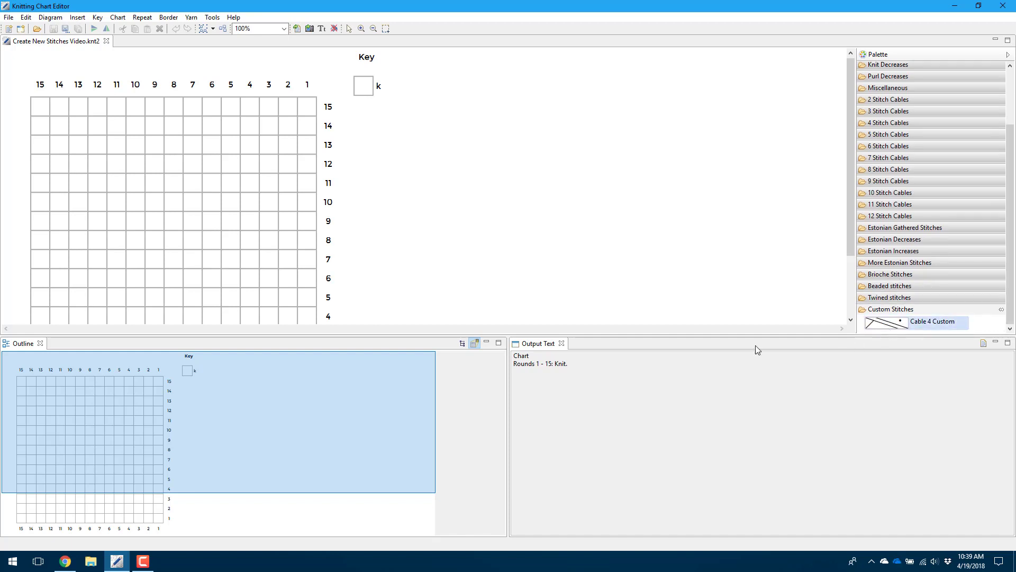
pyautogui.click(125, 150)
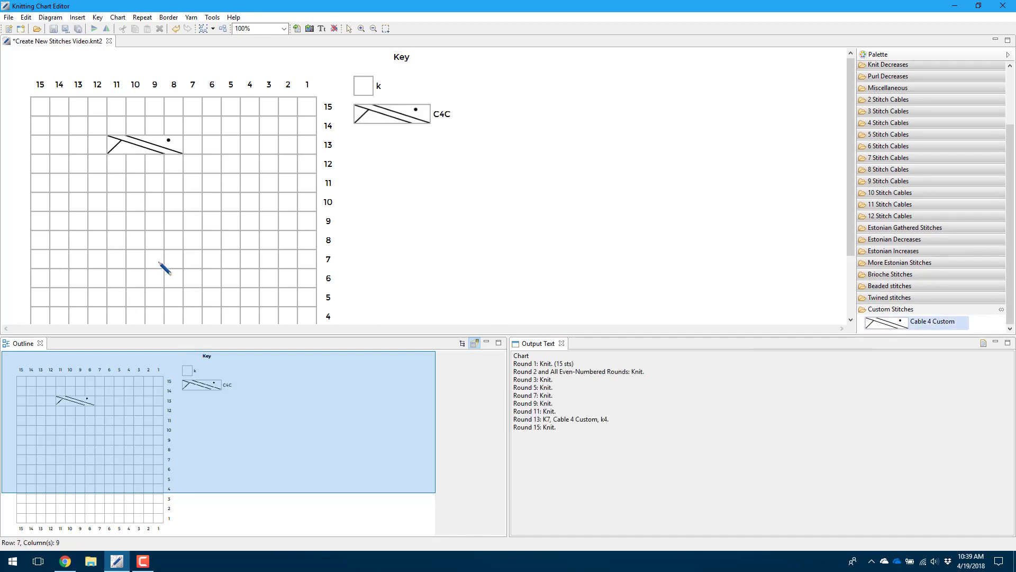